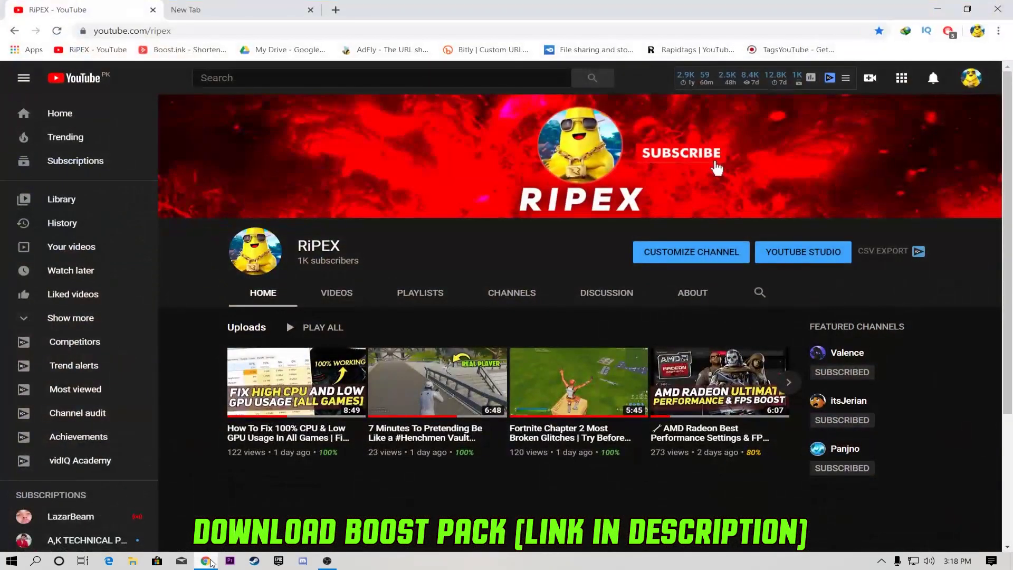
pyautogui.click(224, 10)
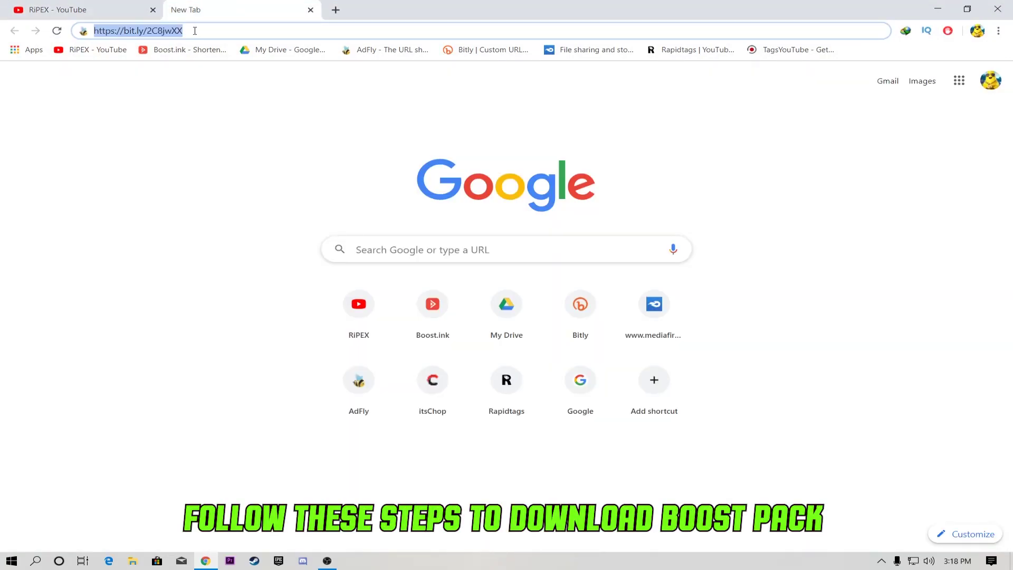
pyautogui.press('Return')
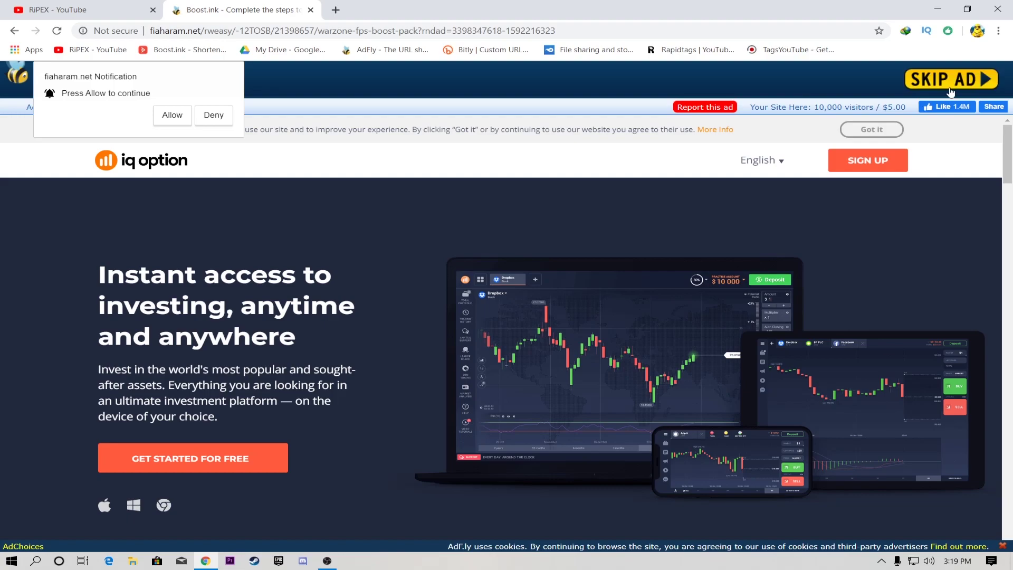
pyautogui.click(956, 86)
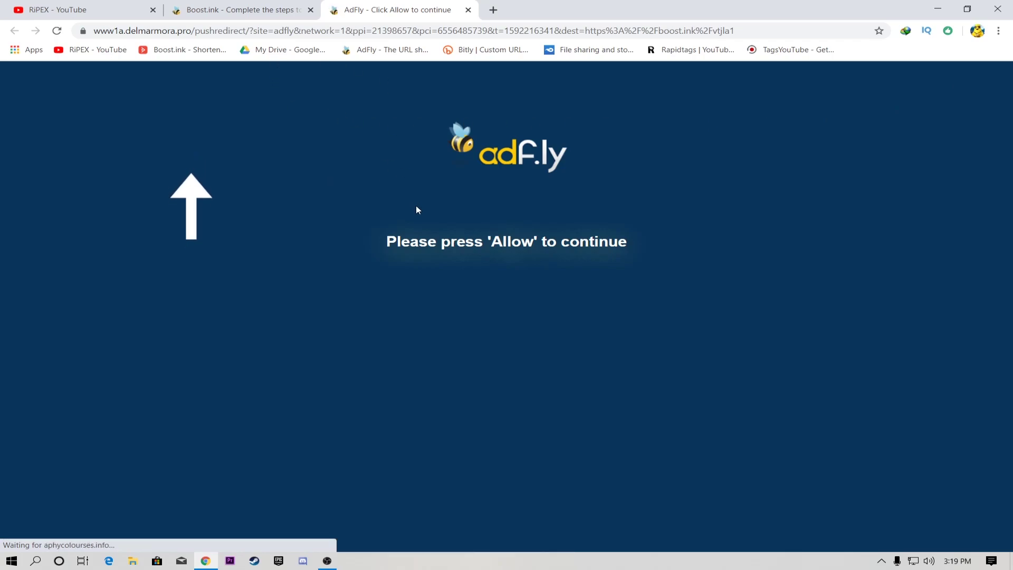
pyautogui.moveTo(396, 241); pyautogui.dragTo(554, 244)
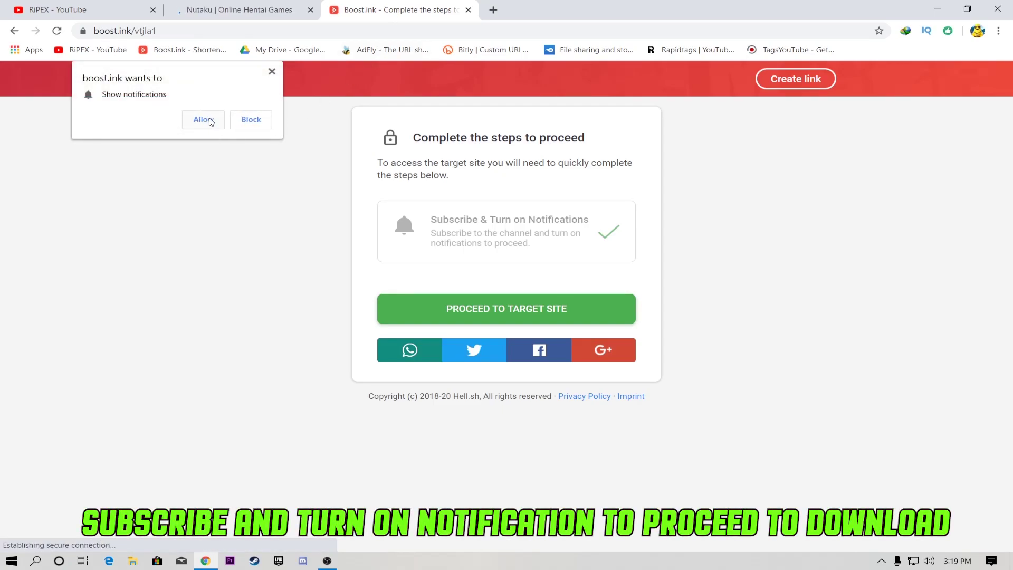
# Complete the Subscribe & Turn on Notifications requirement, dismiss the SearchConverter advert and proceed to the target site
pyautogui.click(480, 251)
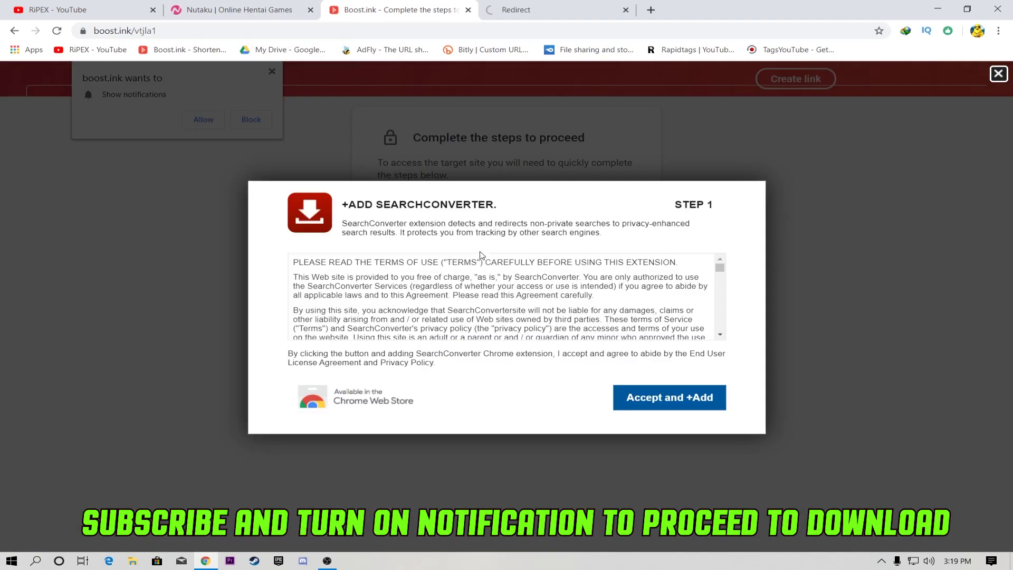
pyautogui.click(999, 75)
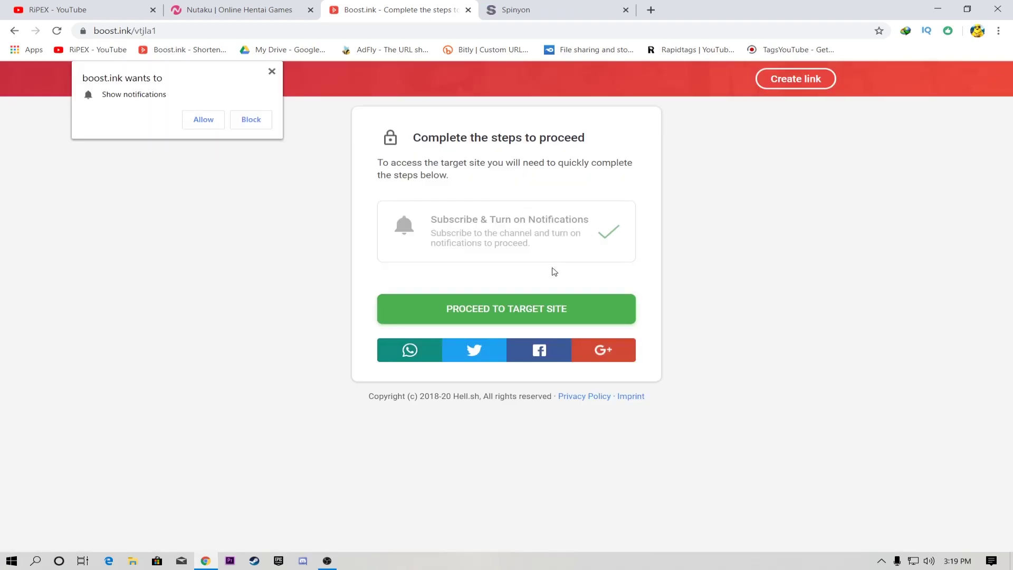
pyautogui.click(501, 314)
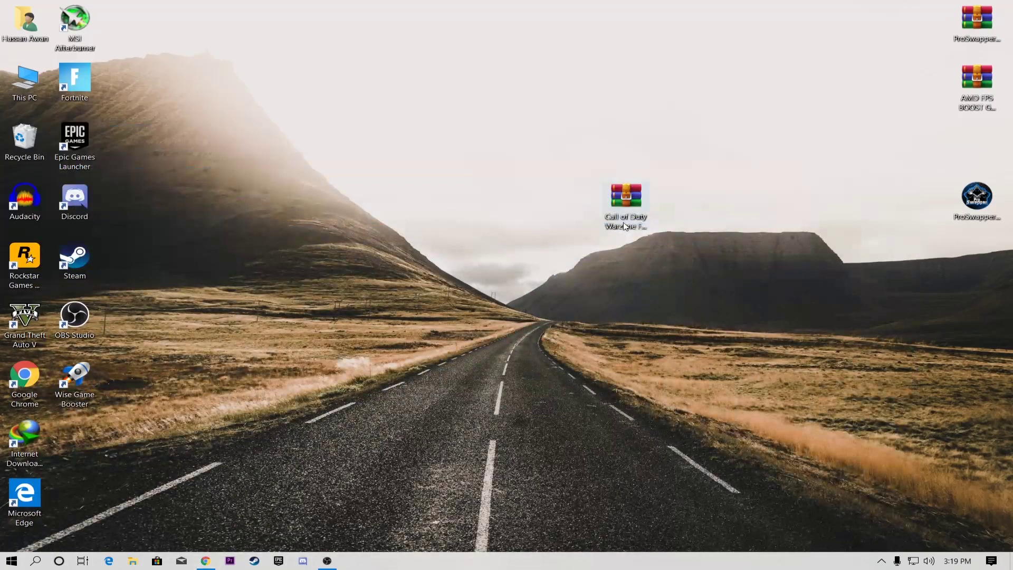
# Extract the Call of Duty Warzone boost pack archive on the desktop into its own folder and open the Reg Tweaks subfolder
pyautogui.rightClick(624, 226)
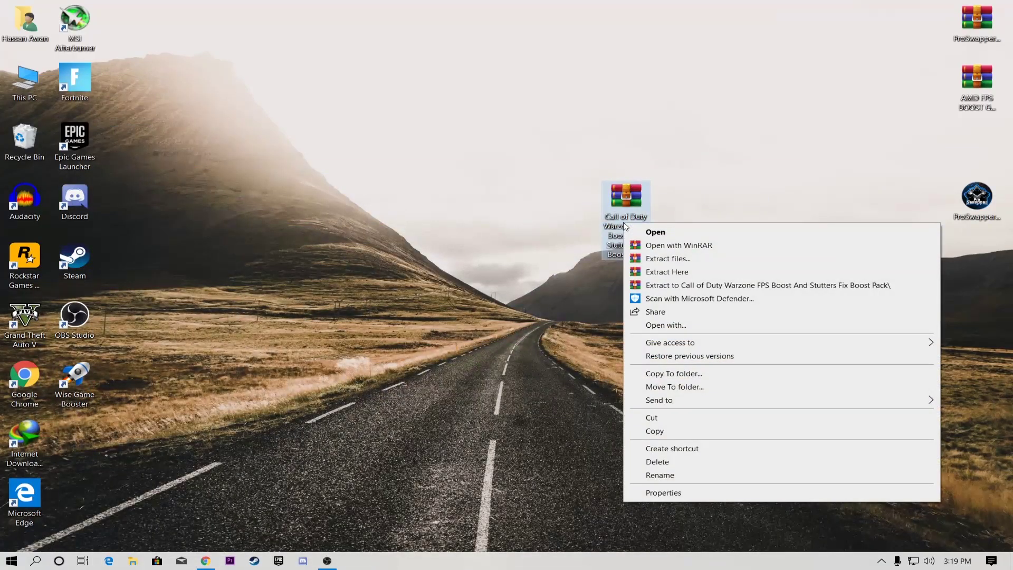
pyautogui.click(672, 286)
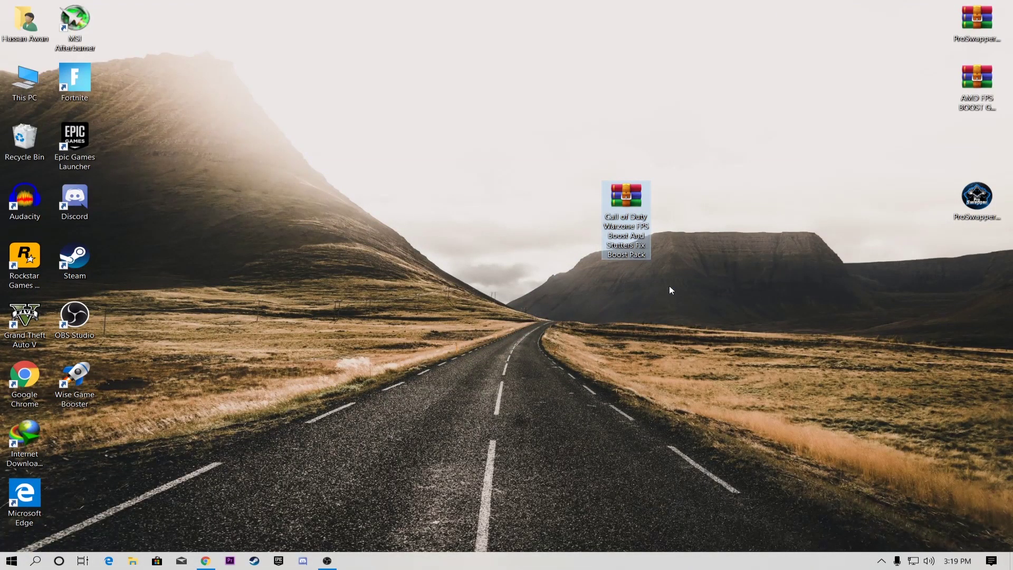
pyautogui.moveTo(74, 441); pyautogui.dragTo(533, 222)
pyautogui.doubleClick(531, 213)
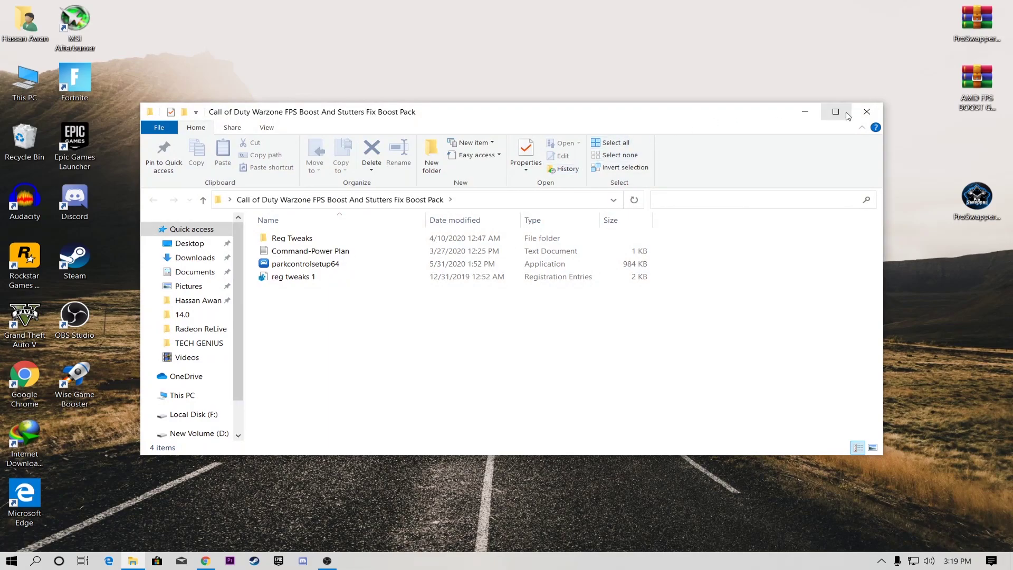
pyautogui.click(847, 115)
pyautogui.doubleClick(166, 132)
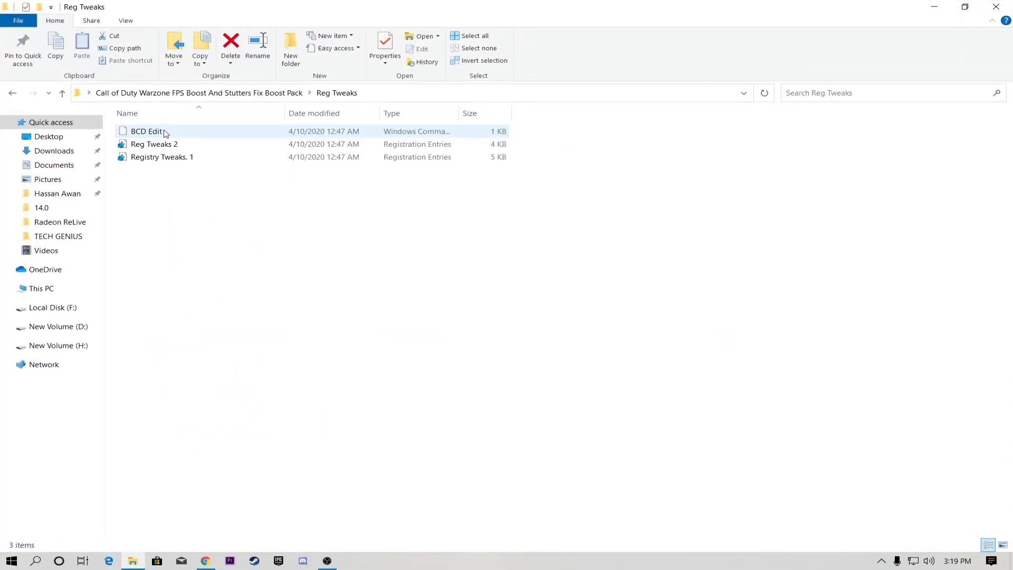
# Run the BCD Edit script as administrator and let it finish
pyautogui.rightClick(139, 132)
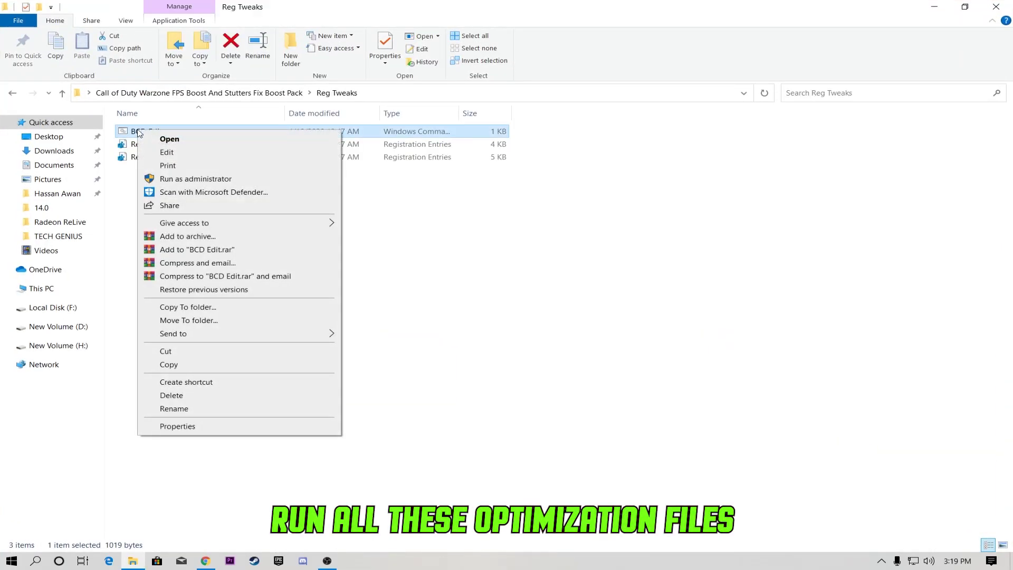
pyautogui.click(189, 178)
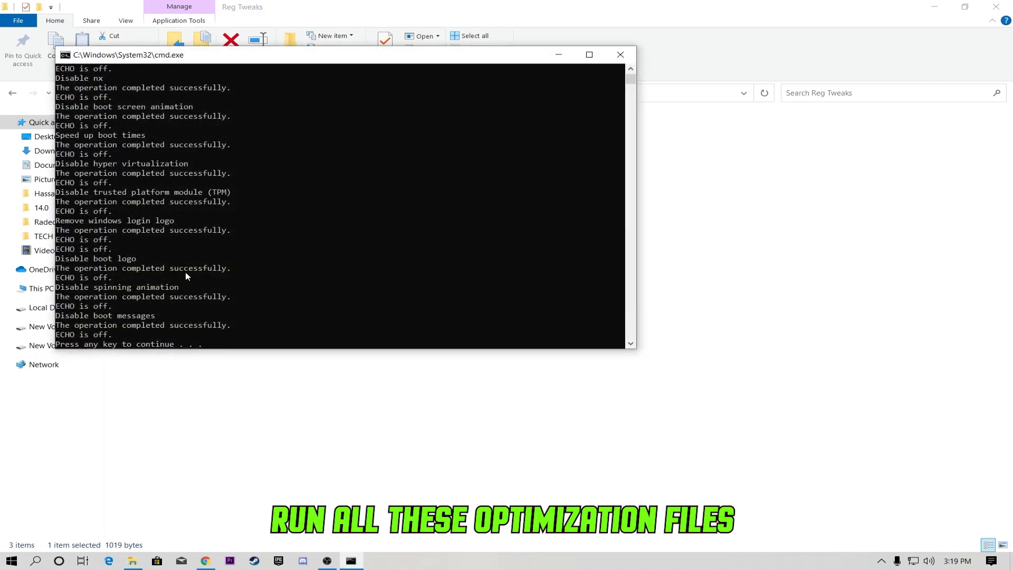
pyautogui.press('Return')
# Merge the Reg Tweaks 2 file into the Windows registry
pyautogui.rightClick(157, 146)
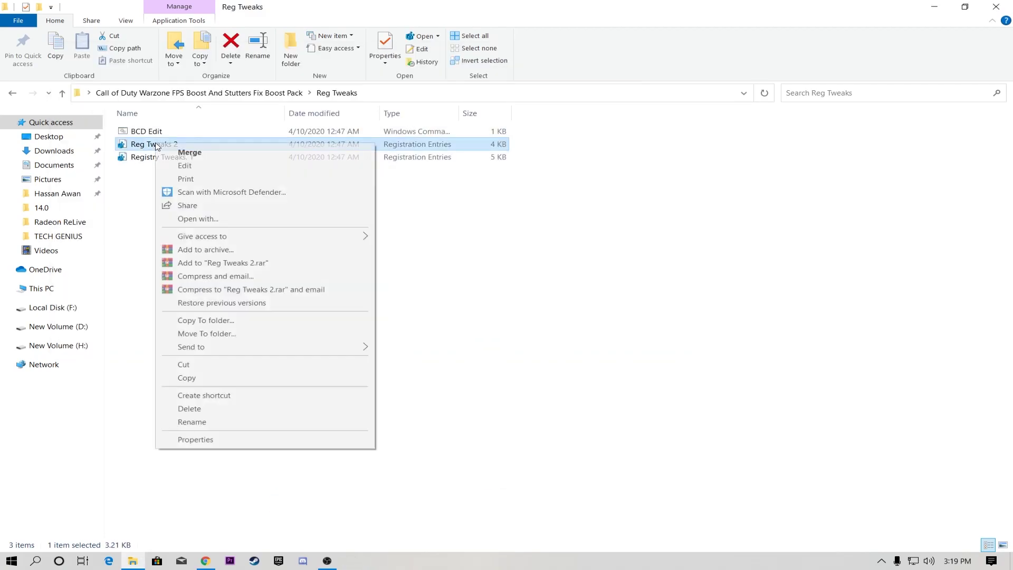
pyautogui.click(193, 154)
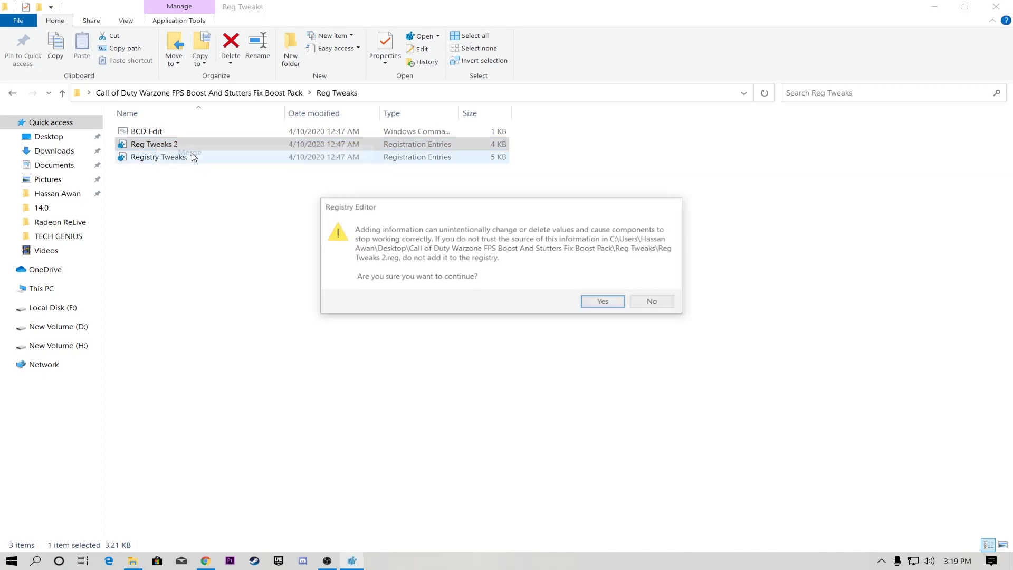
pyautogui.click(602, 304)
pyautogui.click(653, 288)
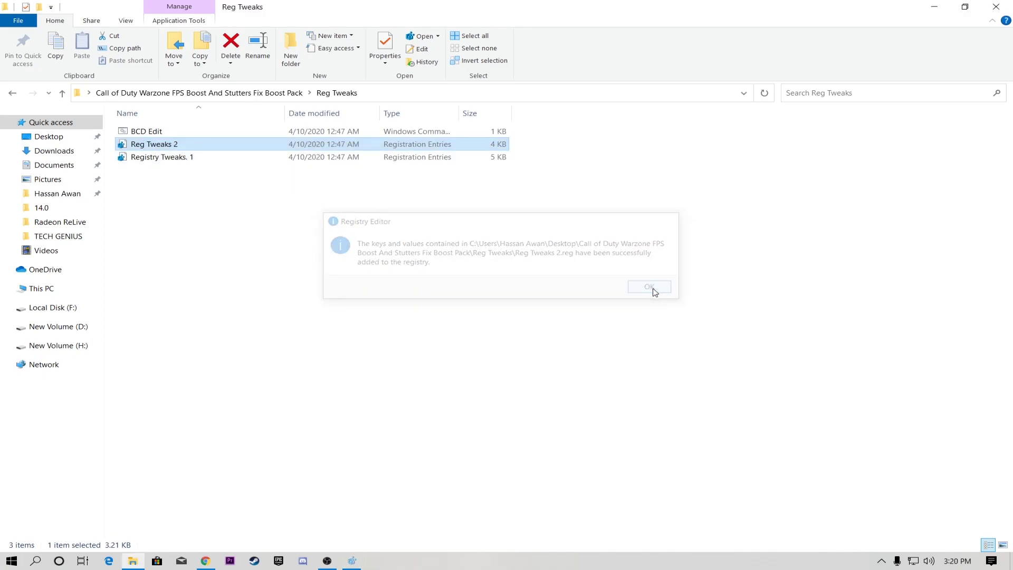
# Merge the Registry Tweaks. 1 file into the Windows registry
pyautogui.rightClick(185, 158)
pyautogui.click(200, 165)
pyautogui.click(602, 304)
pyautogui.click(654, 288)
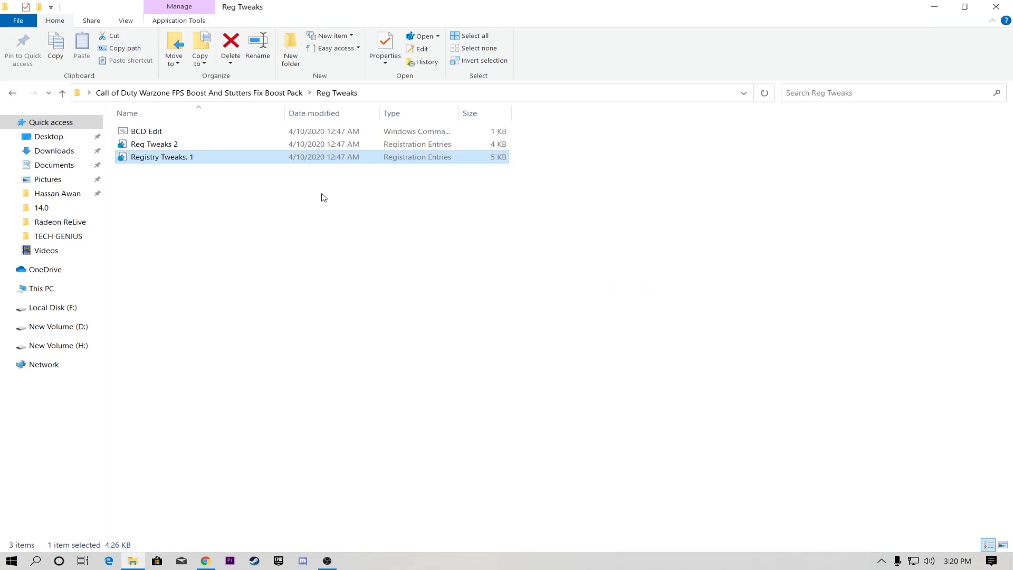
# Copy the powercfg -duplicatescheme command line from the Command-Power Plan text file in the boost pack's main folder
pyautogui.click(192, 93)
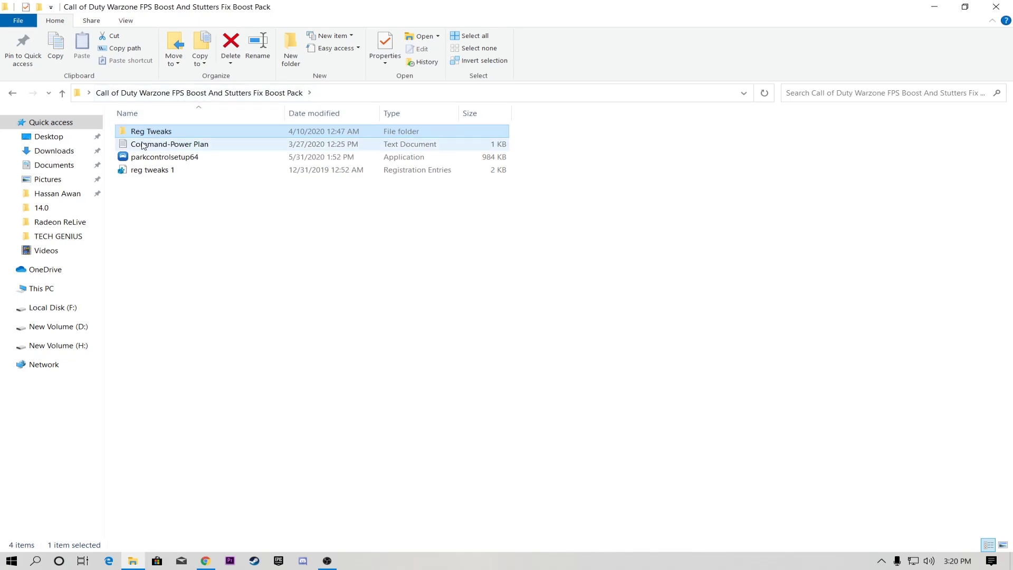
pyautogui.doubleClick(164, 146)
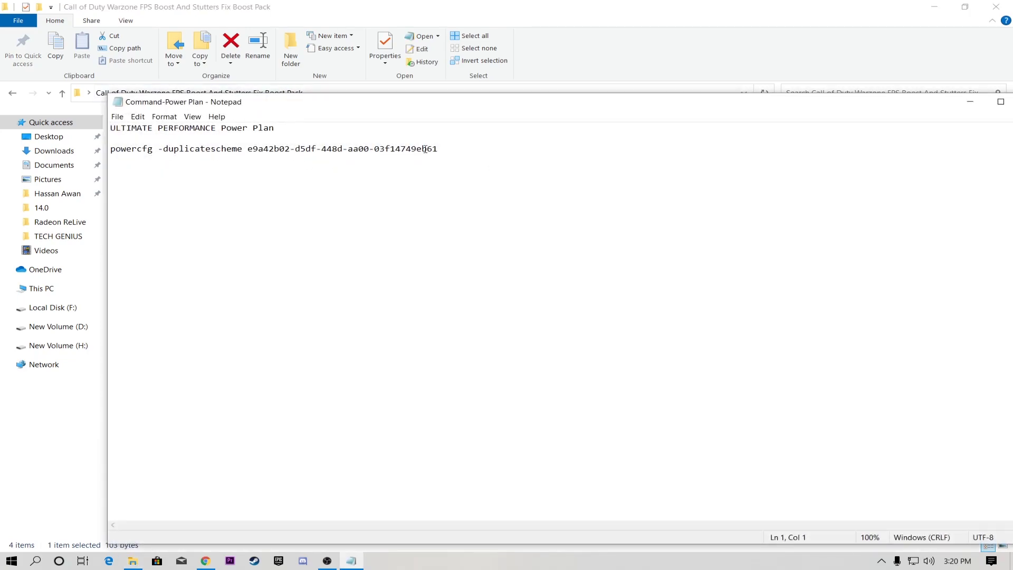
pyautogui.moveTo(410, 152); pyautogui.dragTo(164, 152)
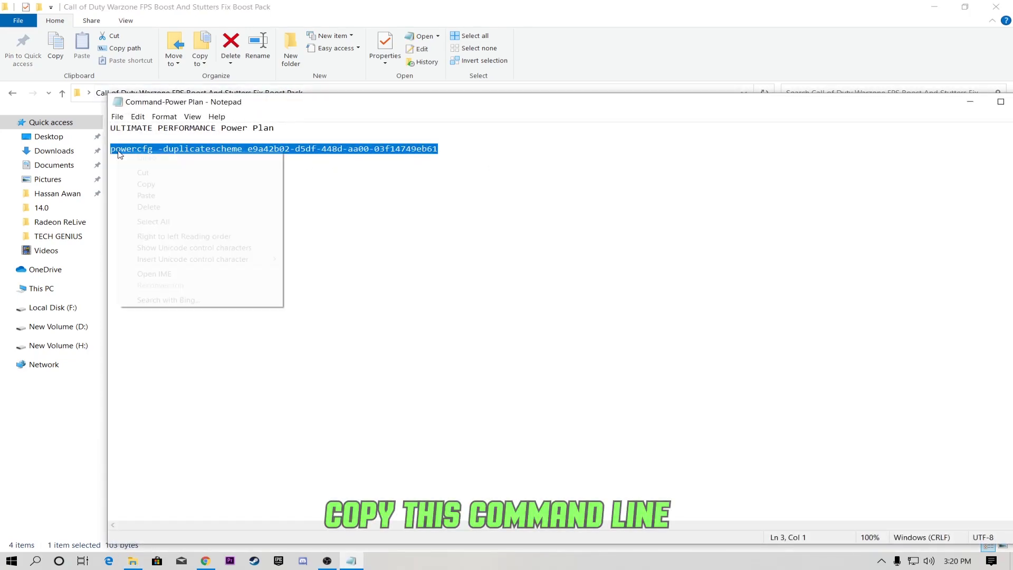
pyautogui.rightClick(114, 151)
pyautogui.click(139, 183)
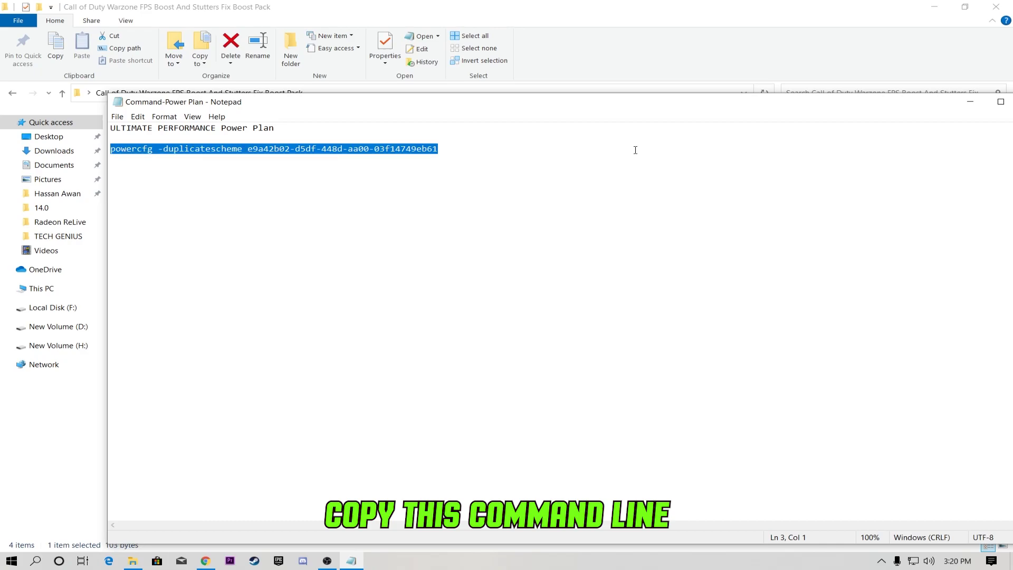
pyautogui.click(936, 99)
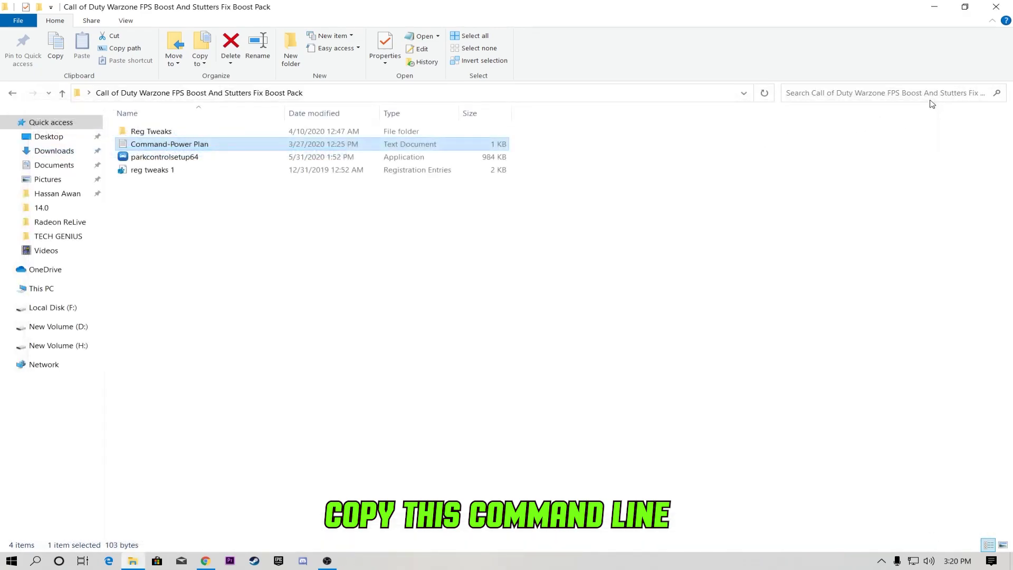
# Run the copied powercfg -duplicatescheme command in a Command Prompt opened as administrator, and close the prompt
pyautogui.click(35, 562)
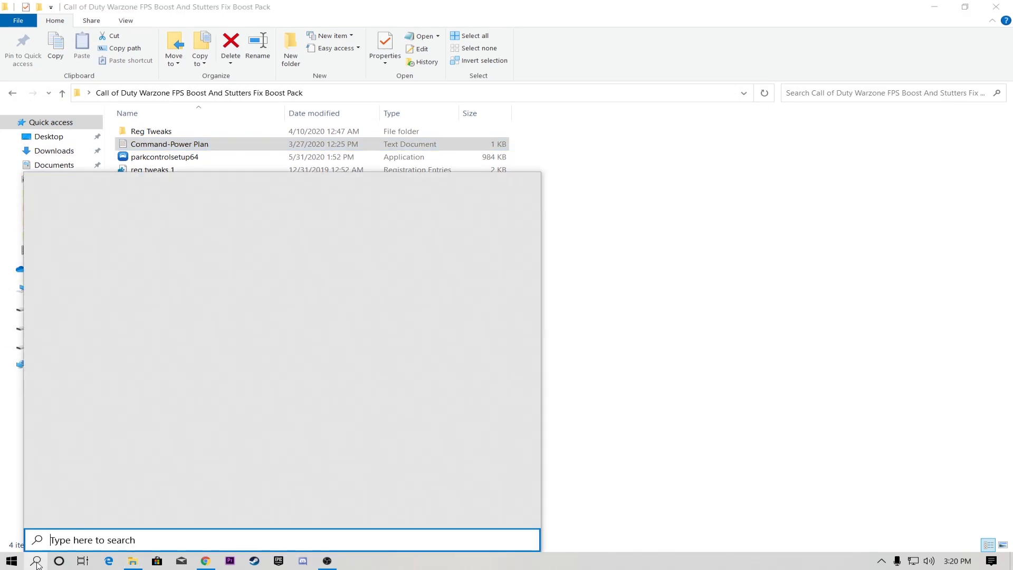
pyautogui.write('cmd')
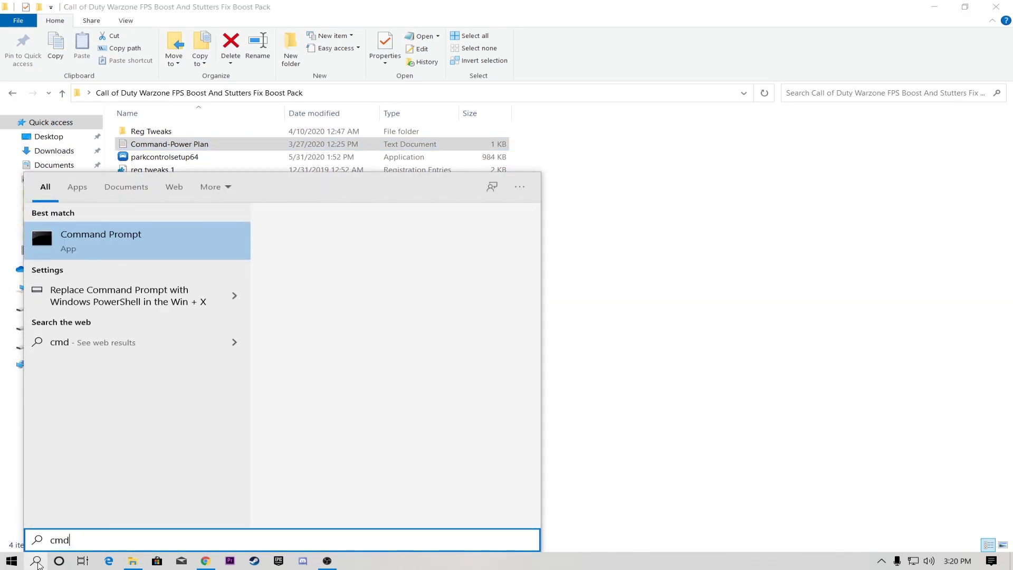
pyautogui.rightClick(157, 243)
pyautogui.click(187, 259)
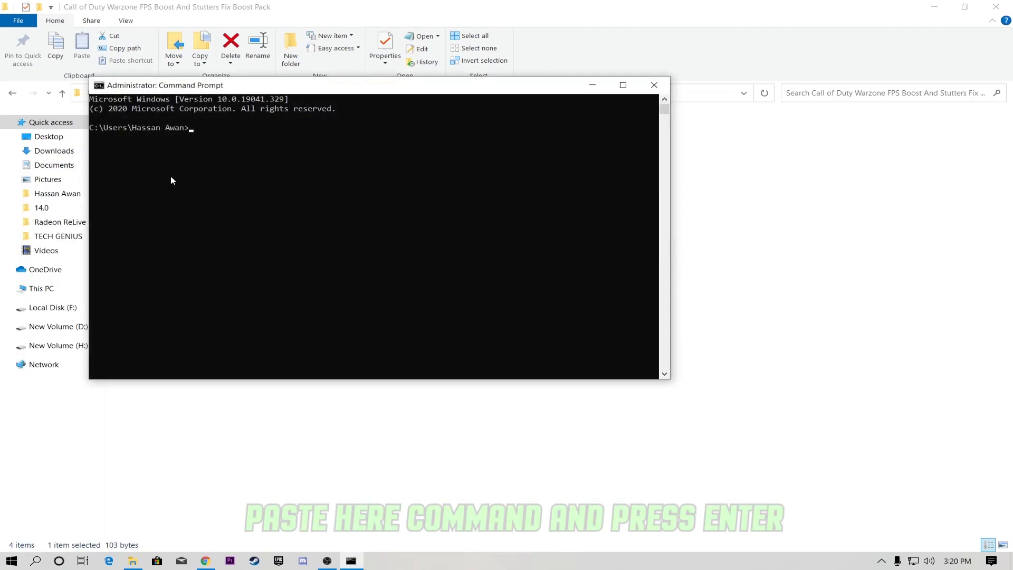
pyautogui.rightClick(246, 151)
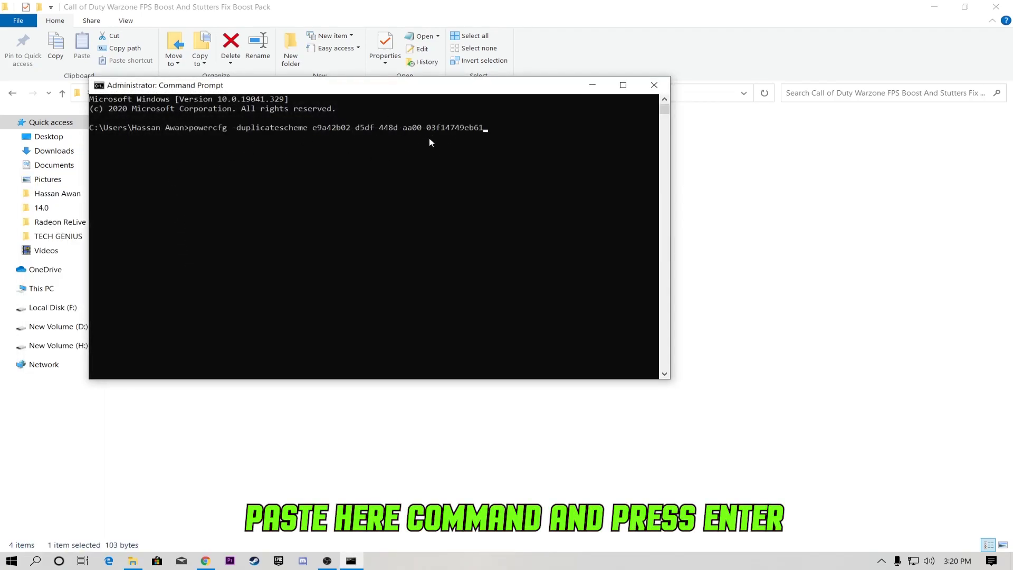
pyautogui.click(654, 85)
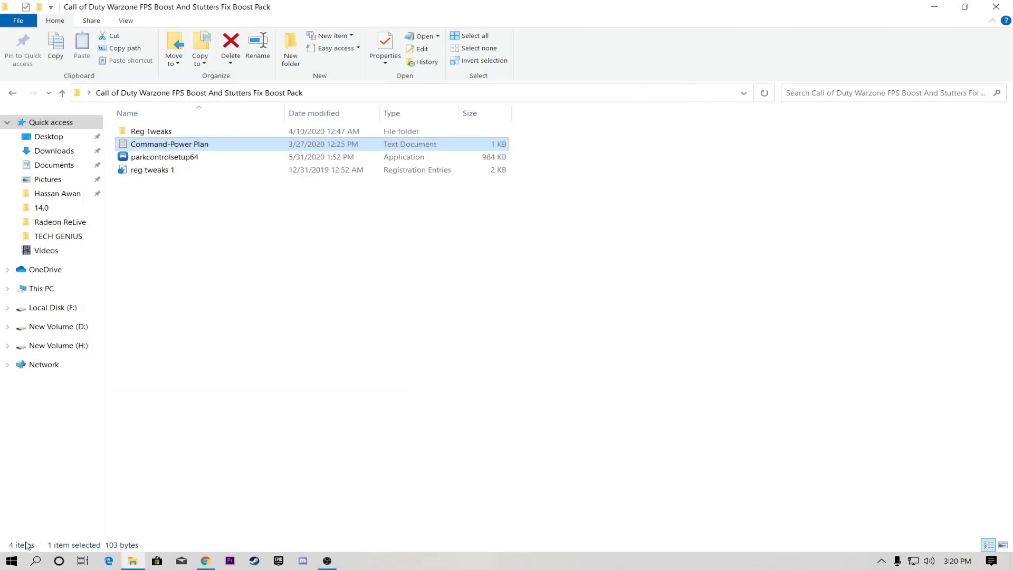
# In the Windows Power & sleep settings, set the screen to never turn off when plugged in
pyautogui.click(29, 563)
pyautogui.write('power')
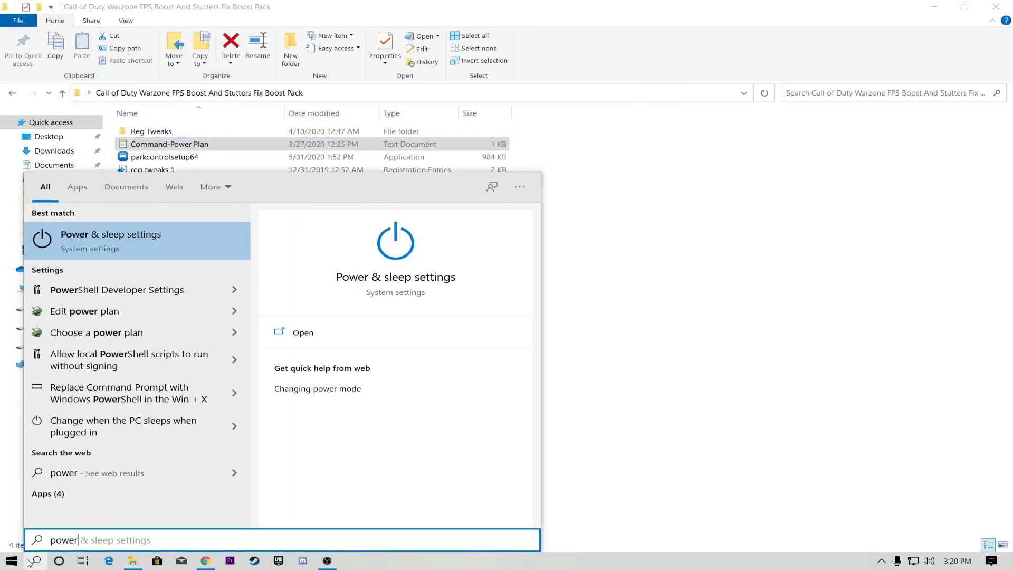
pyautogui.press('Return')
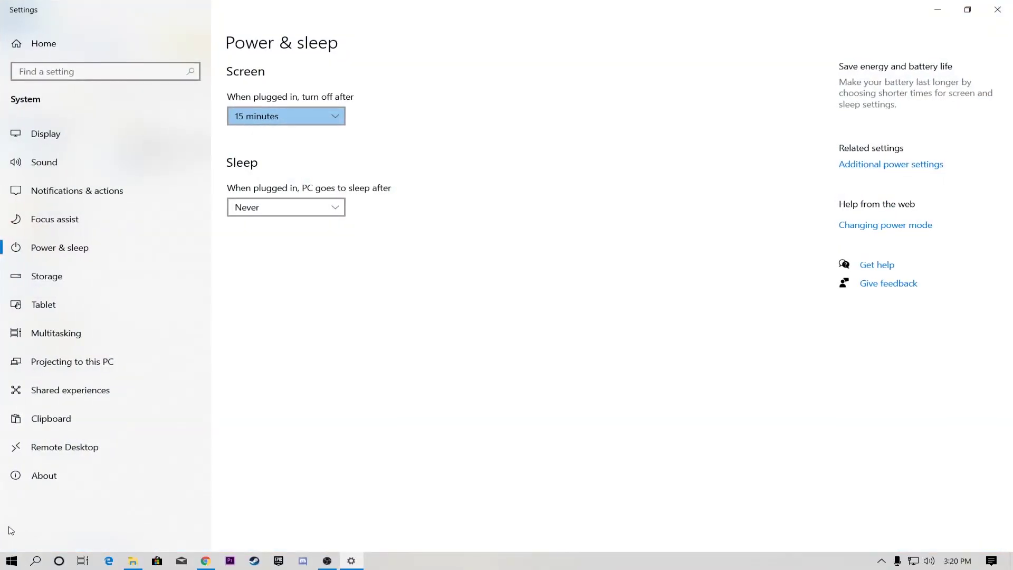
pyautogui.click(264, 117)
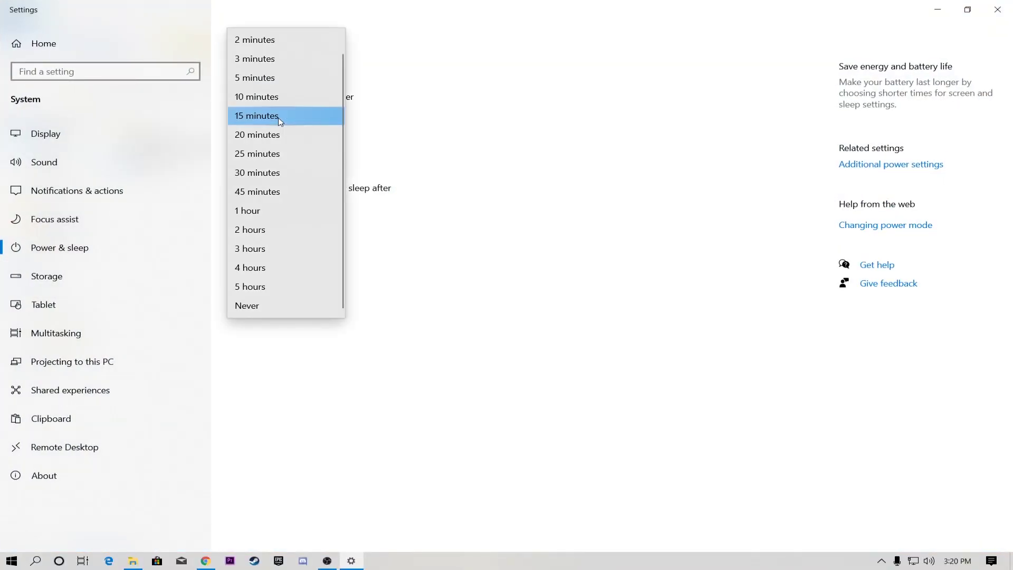
pyautogui.click(258, 311)
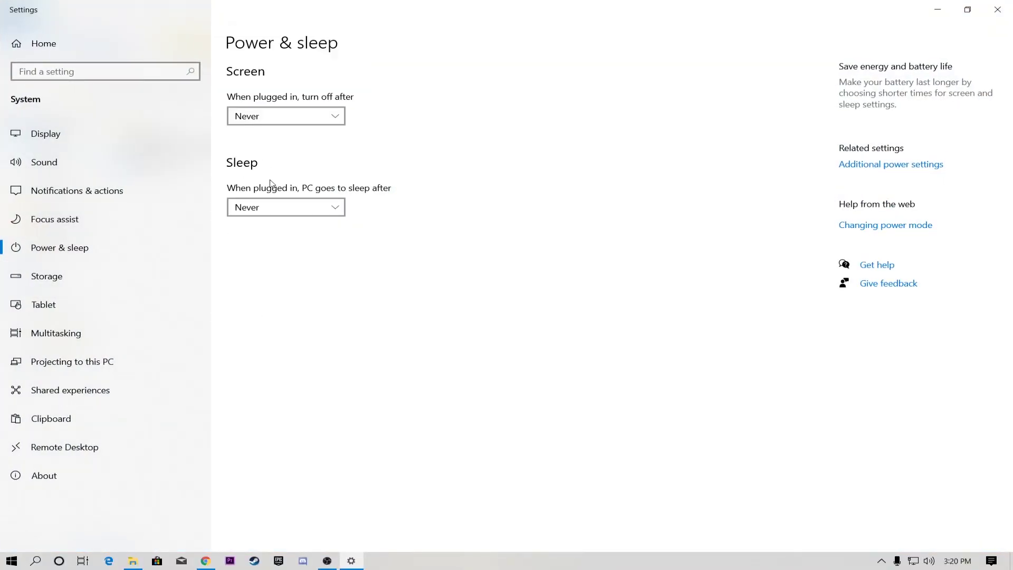
# Activate the Ultimate Performance power plan in the additional power settings and set its display turn-off time to Never
pyautogui.click(885, 168)
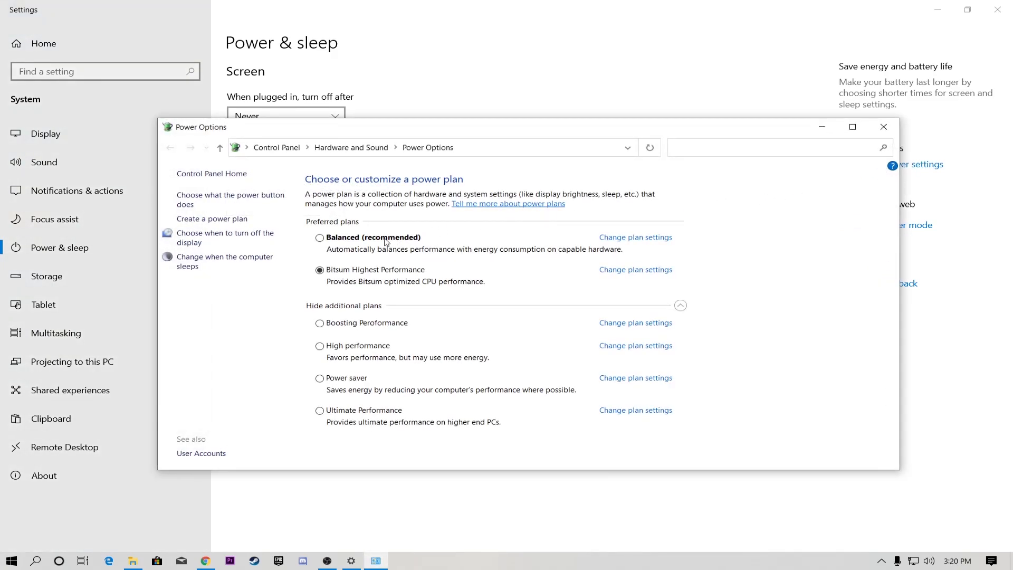
pyautogui.click(321, 410)
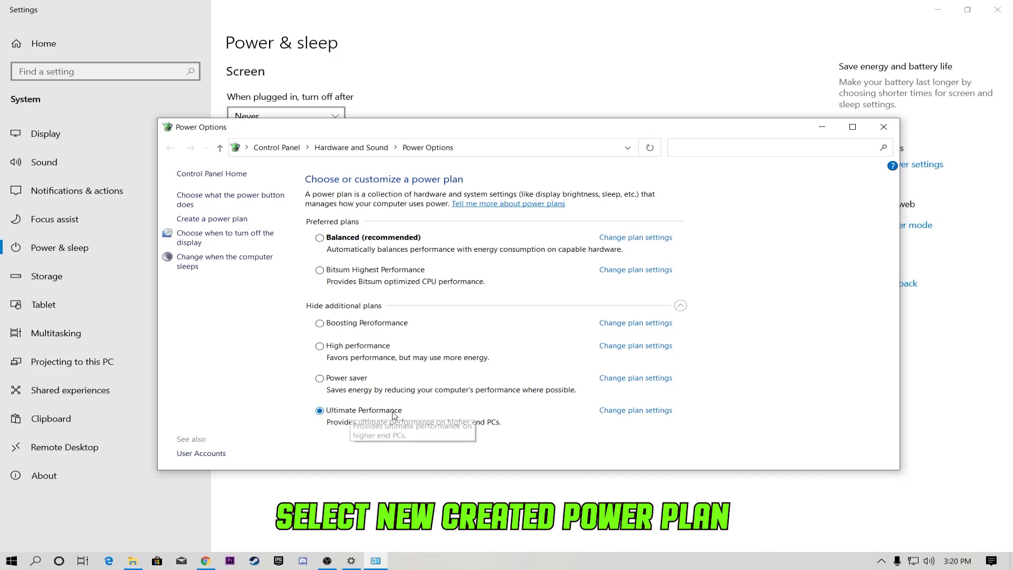
pyautogui.click(636, 411)
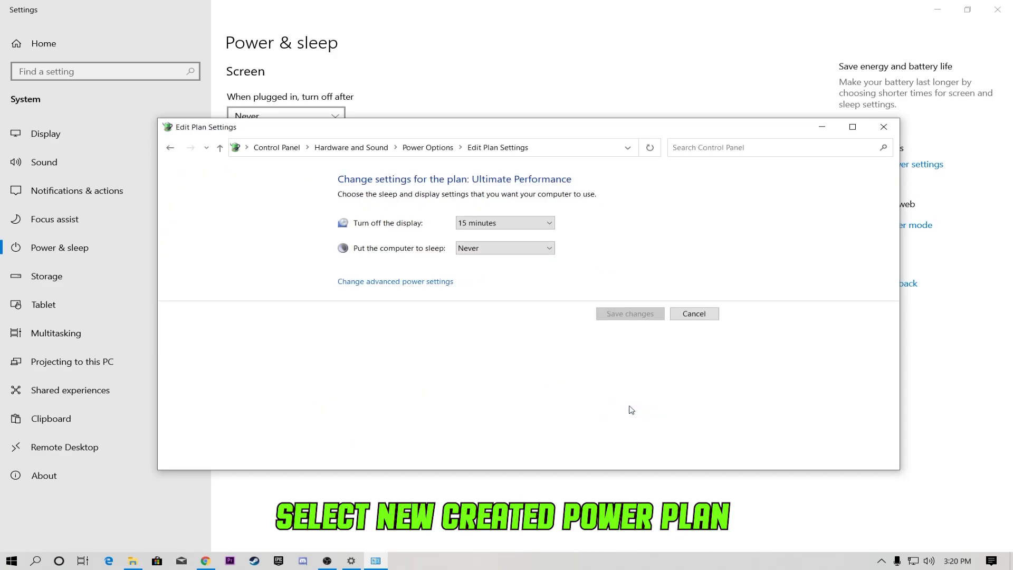
pyautogui.click(489, 228)
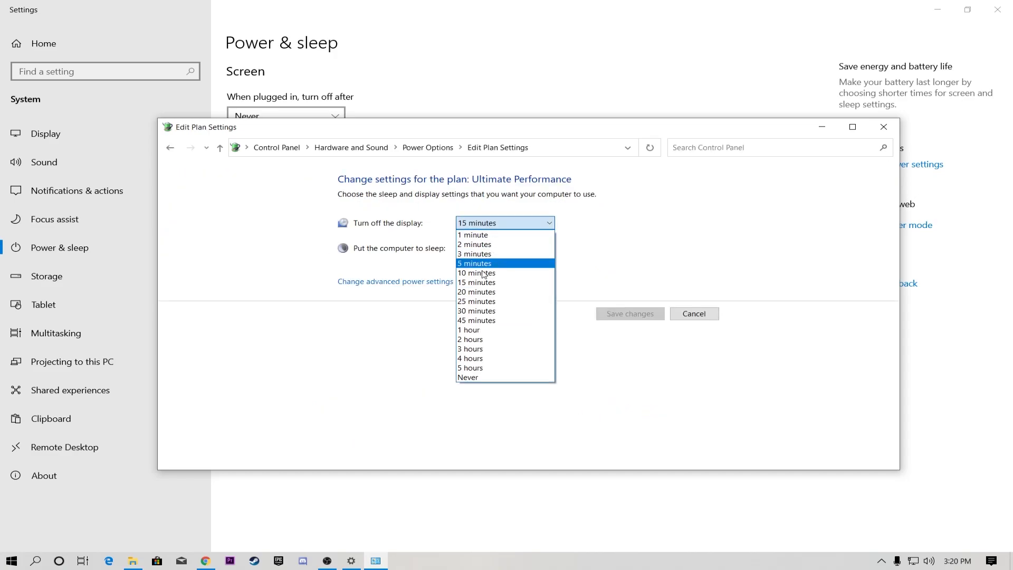
pyautogui.click(469, 380)
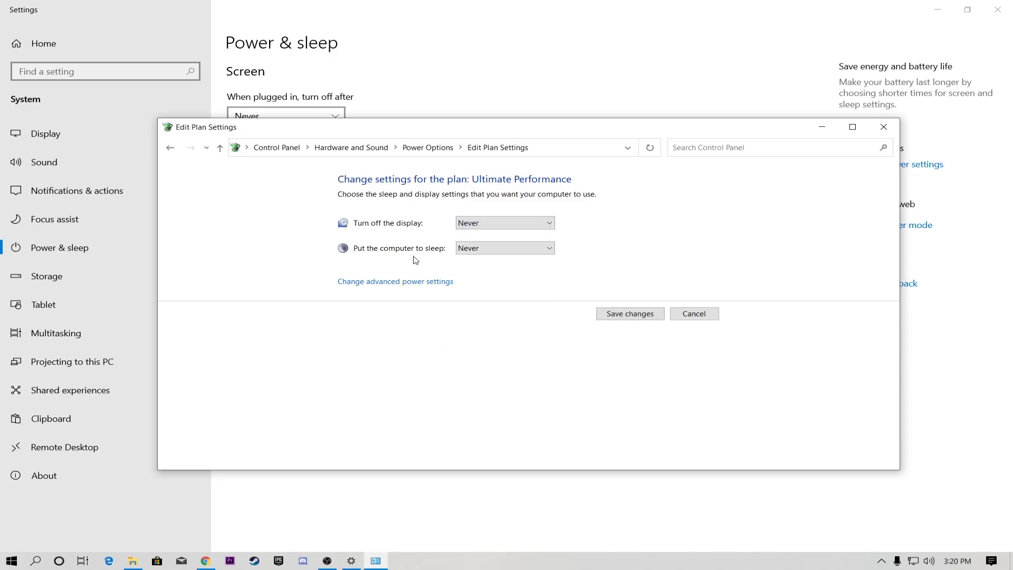
# Check the PCI Express Link State Power Management setting in the plan's advanced power settings
pyautogui.click(402, 283)
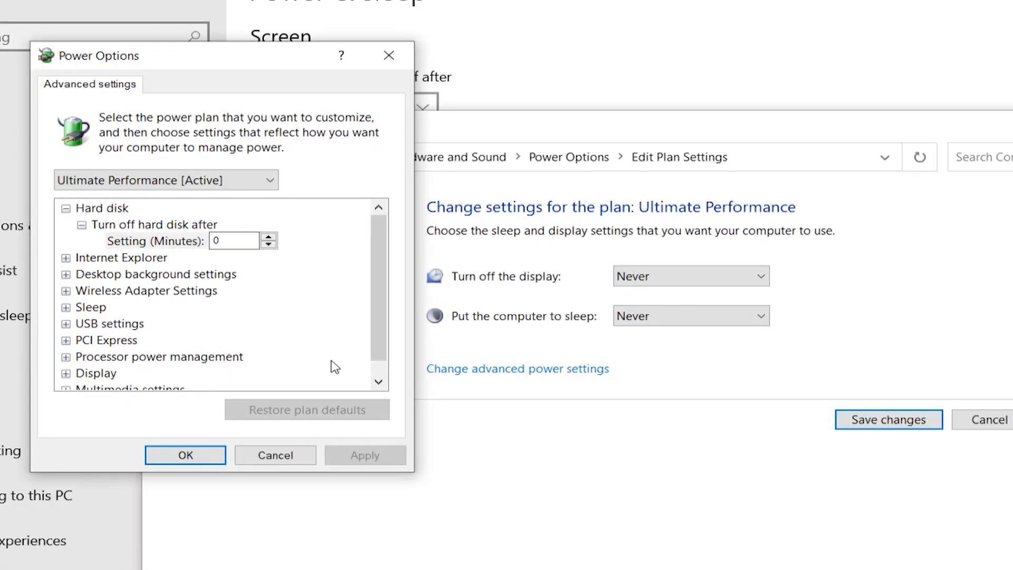
pyautogui.scroll(-1, 120, 232)
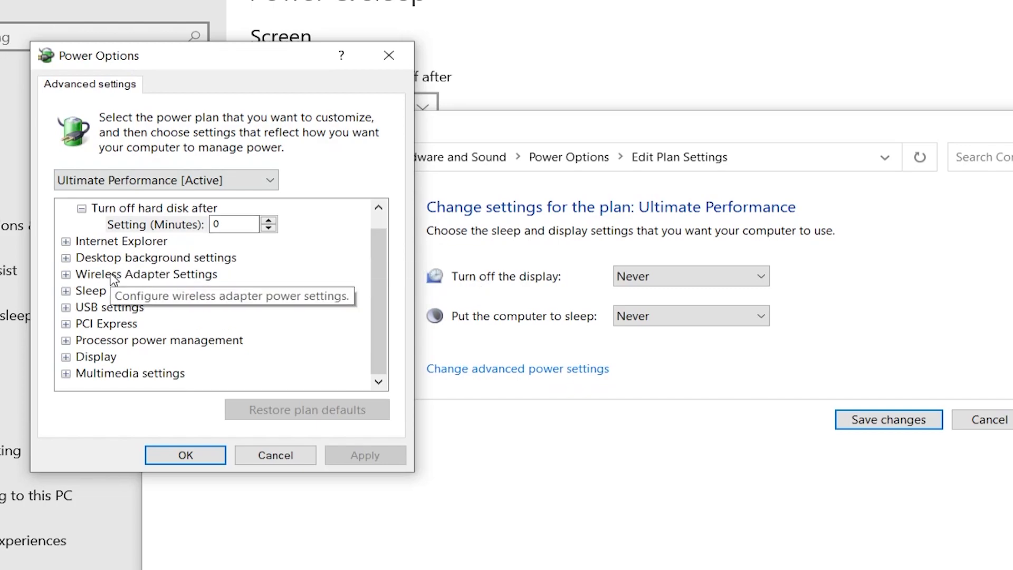
pyautogui.click(66, 324)
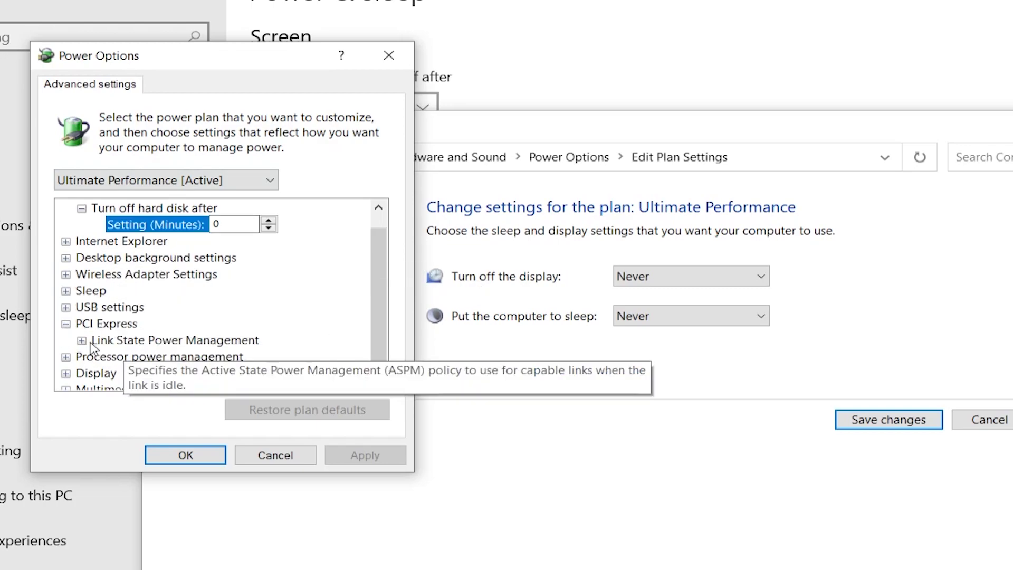
pyautogui.click(84, 341)
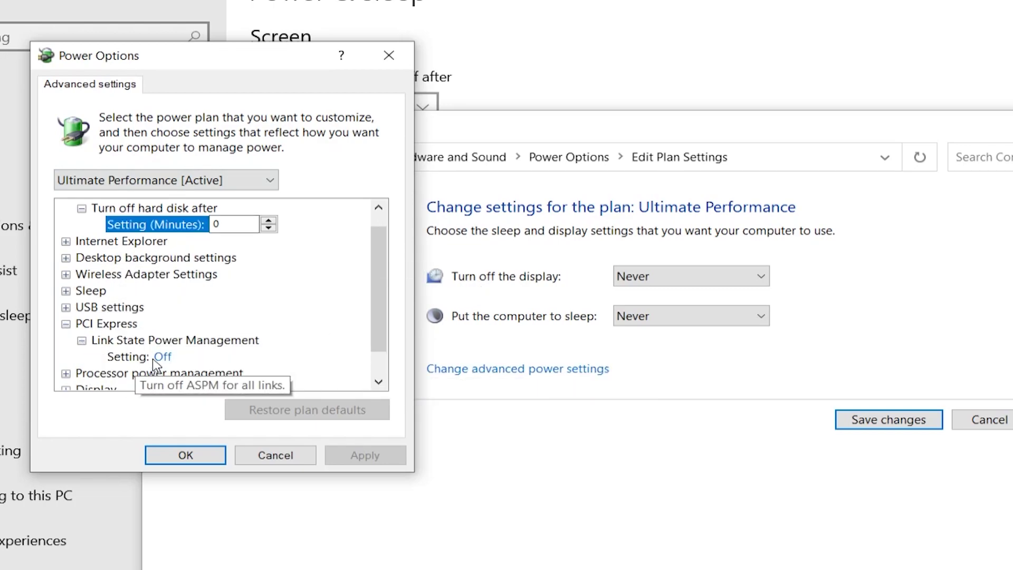
# Check the minimum and maximum processor state, core parking overutilization and system cooling policy under Processor power management
pyautogui.scroll(-1, 153, 364)
pyautogui.click(65, 341)
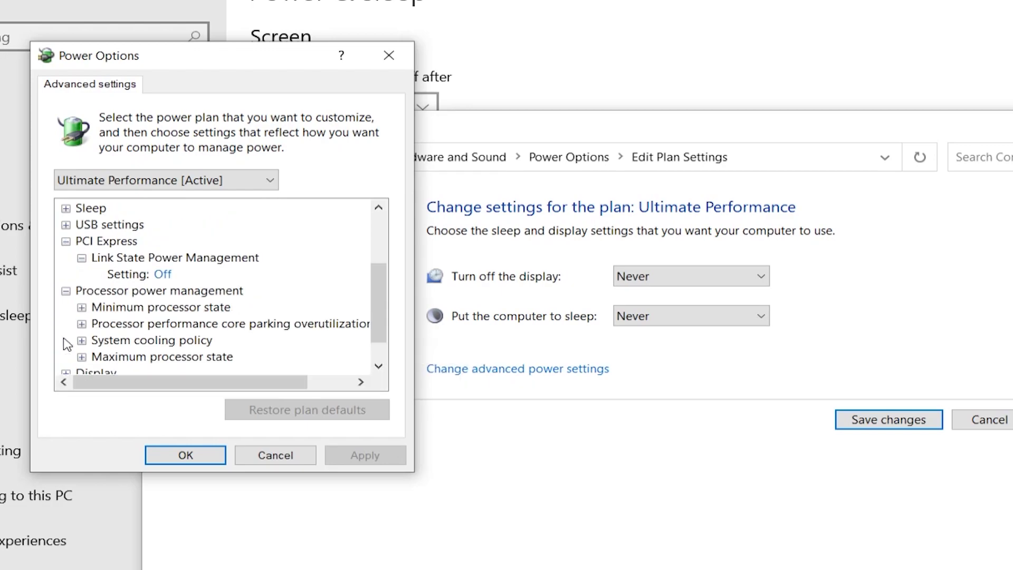
pyautogui.scroll(-1, 84, 309)
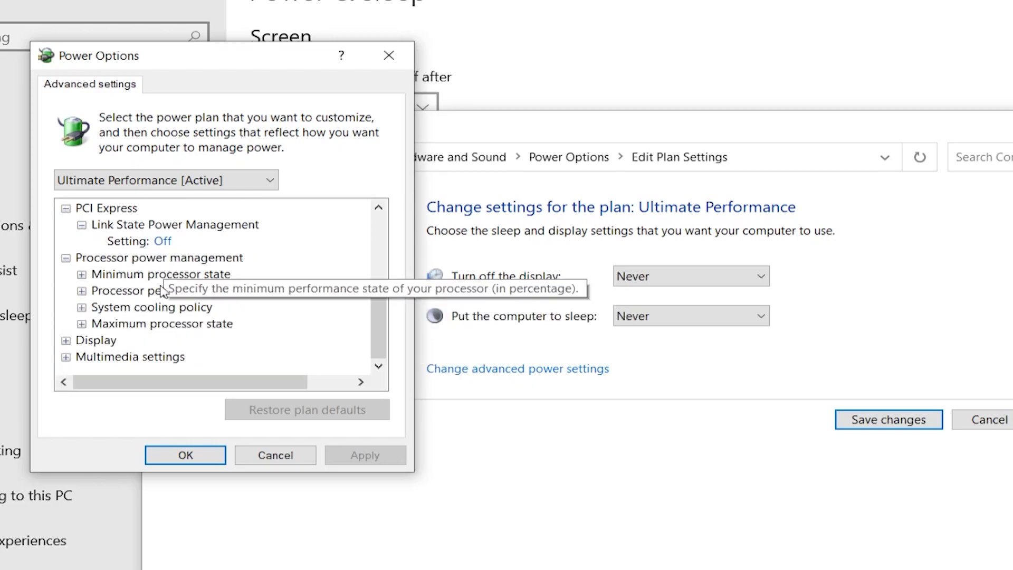
pyautogui.click(82, 275)
pyautogui.click(165, 291)
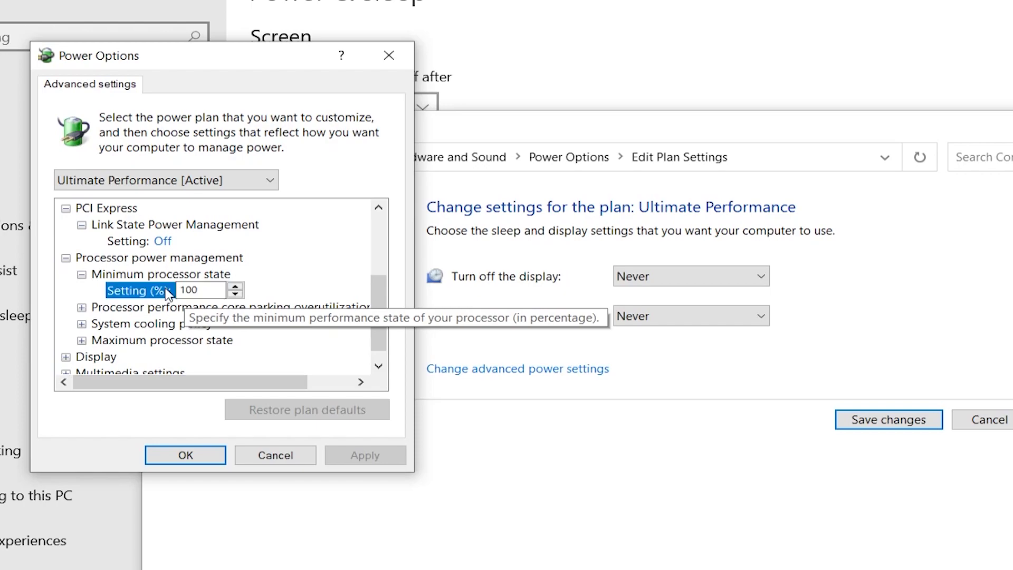
pyautogui.click(82, 307)
pyautogui.click(168, 323)
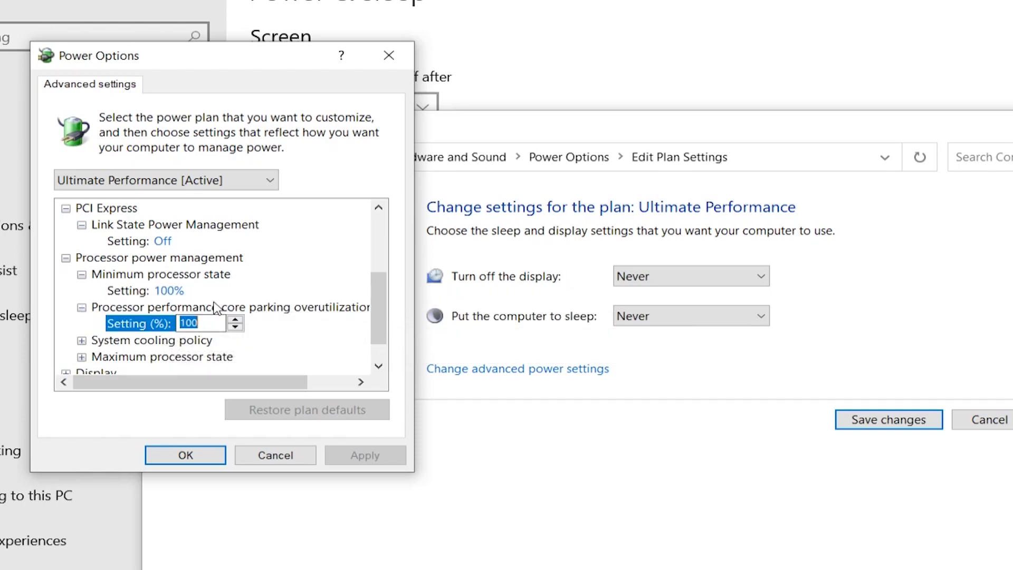
pyautogui.click(81, 340)
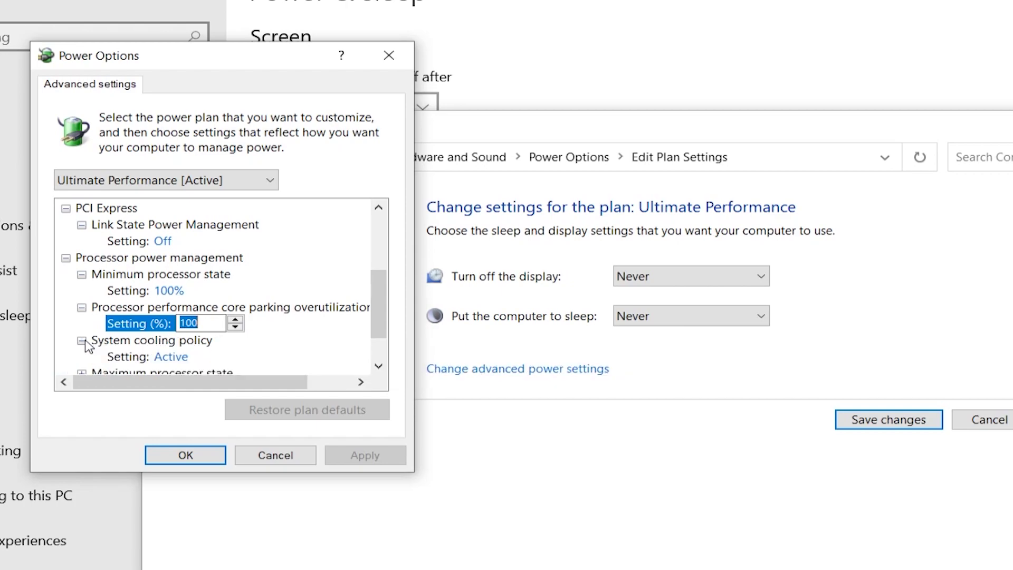
pyautogui.scroll(-1, 109, 333)
pyautogui.click(82, 324)
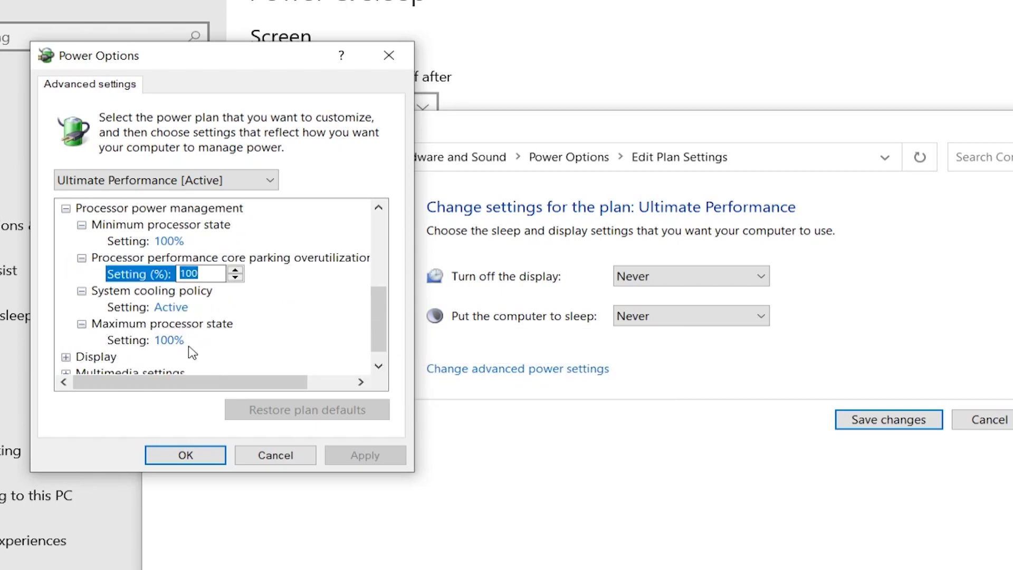
pyautogui.click(191, 341)
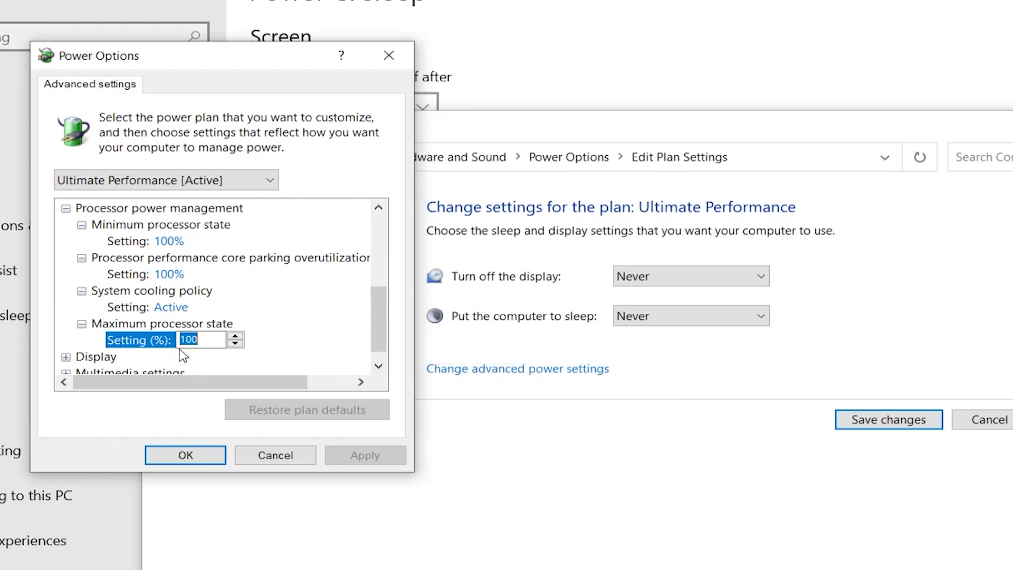
# Accept the advanced settings, save the Ultimate Performance plan changes, and close the Power Options and Settings windows
pyautogui.click(186, 455)
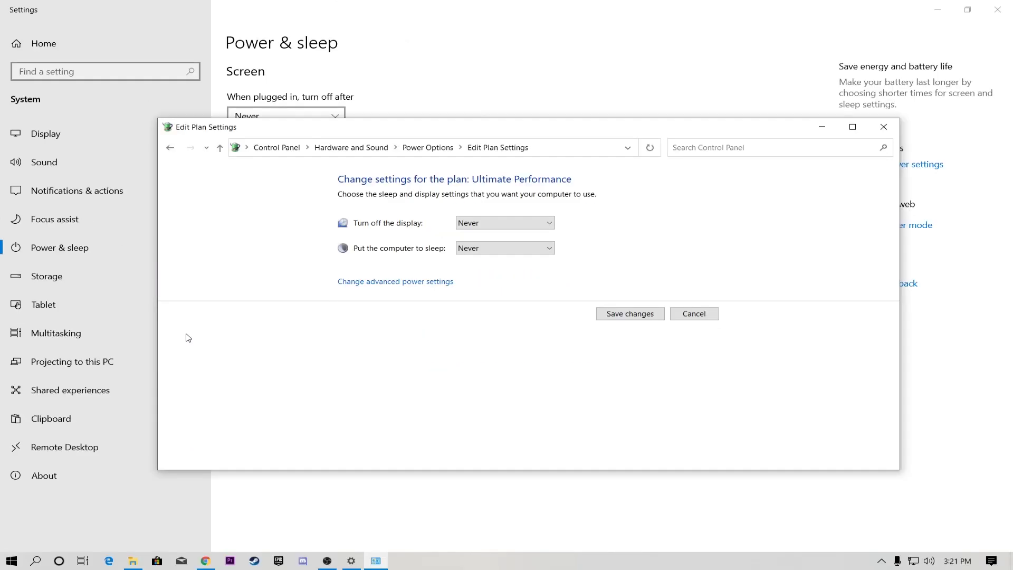
pyautogui.click(623, 314)
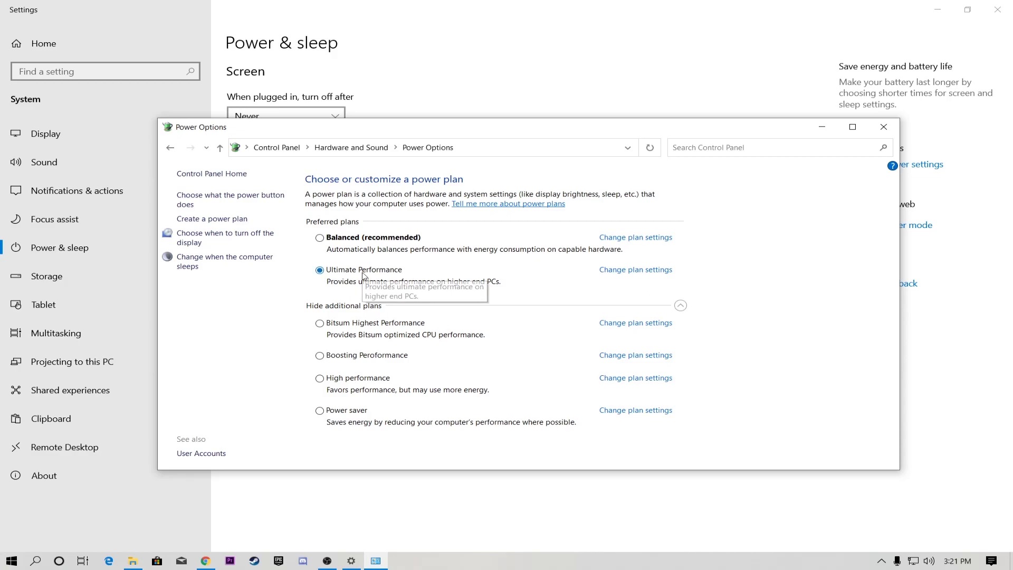
pyautogui.click(885, 128)
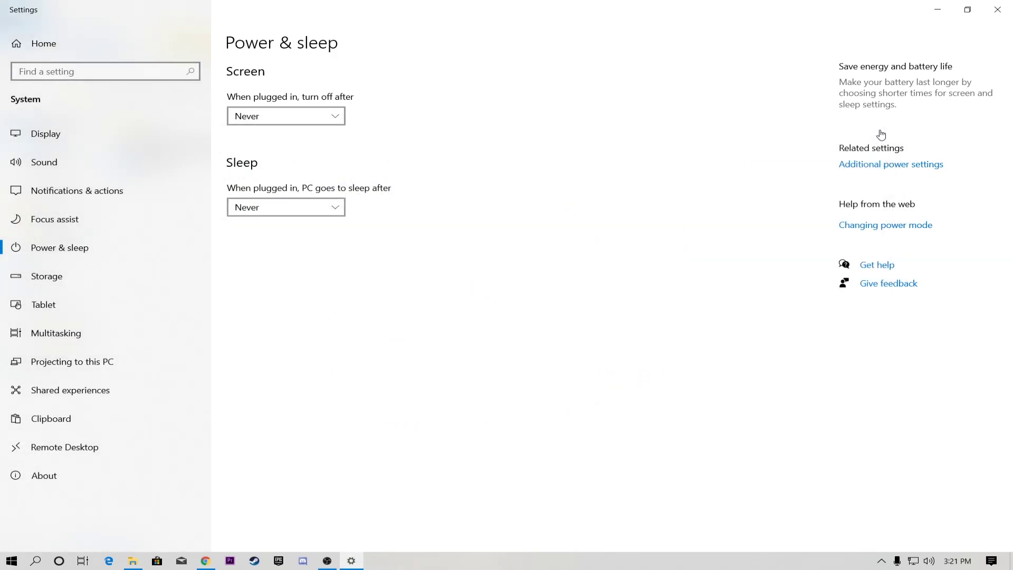
pyautogui.click(1002, 13)
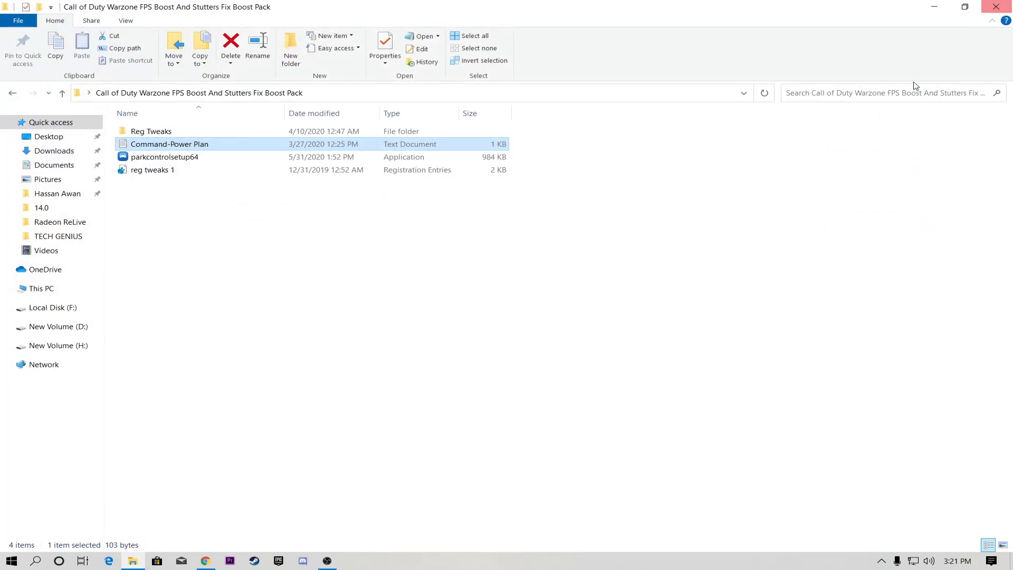
# Install ParkControl from parkcontrolsetup64 in the boost pack folder, with English as the installer language
pyautogui.rightClick(161, 157)
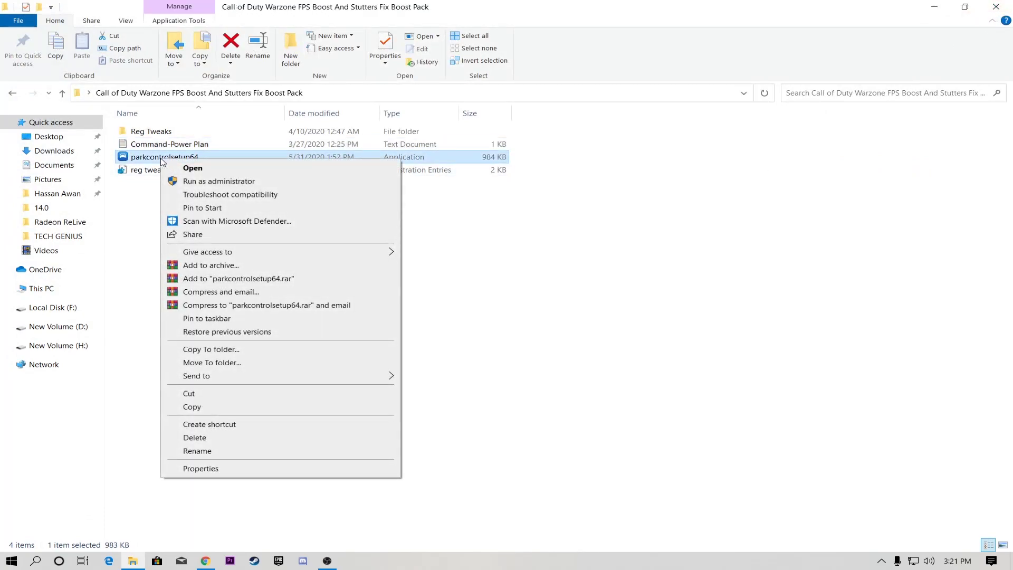
pyautogui.click(212, 170)
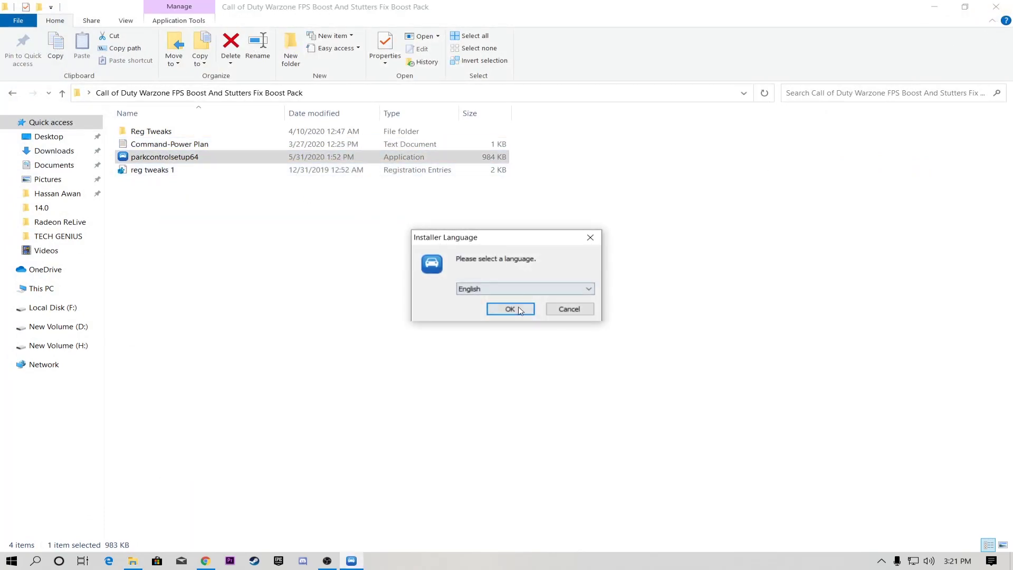
pyautogui.click(520, 310)
pyautogui.click(575, 380)
pyautogui.click(575, 380)
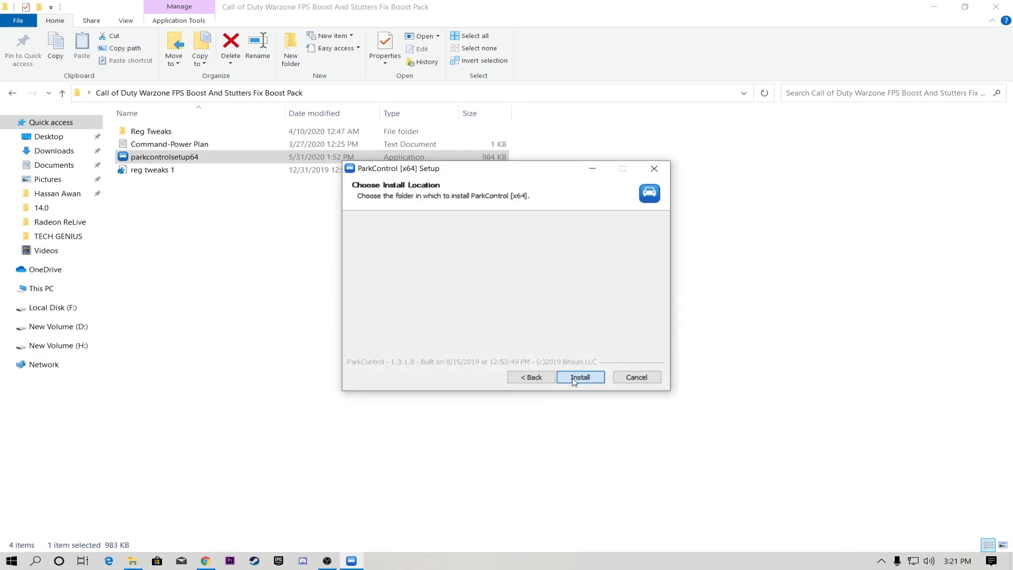
pyautogui.click(580, 377)
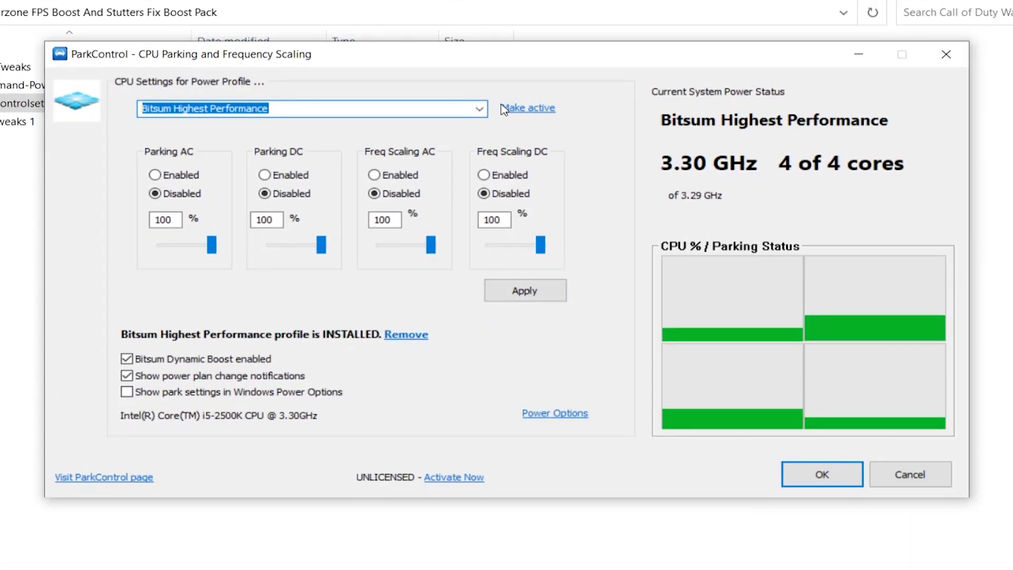
# Make Ultimate Performance the active power profile in ParkControl and apply its CPU parking and frequency scaling settings
pyautogui.click(479, 109)
pyautogui.click(245, 177)
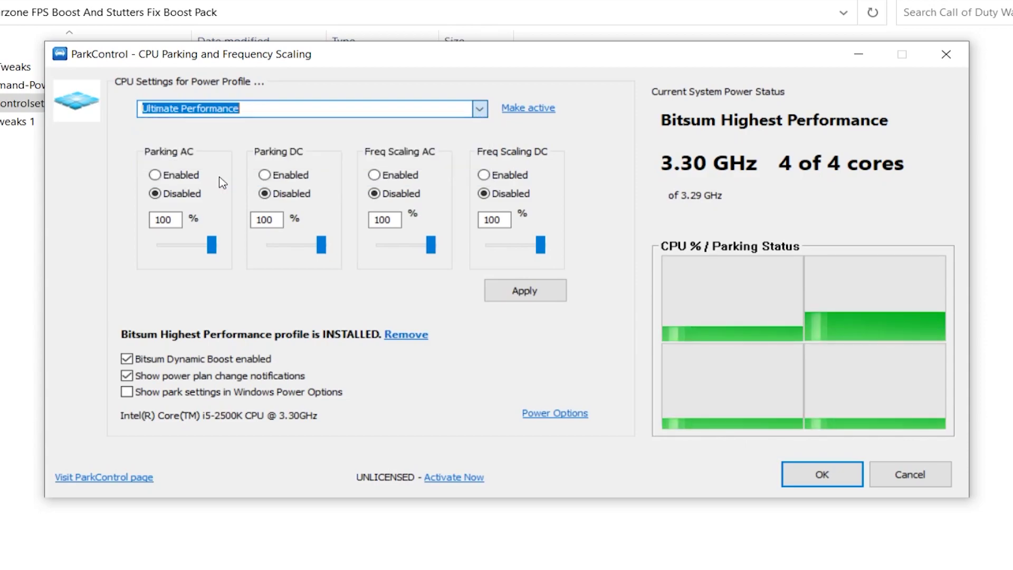
pyautogui.click(527, 113)
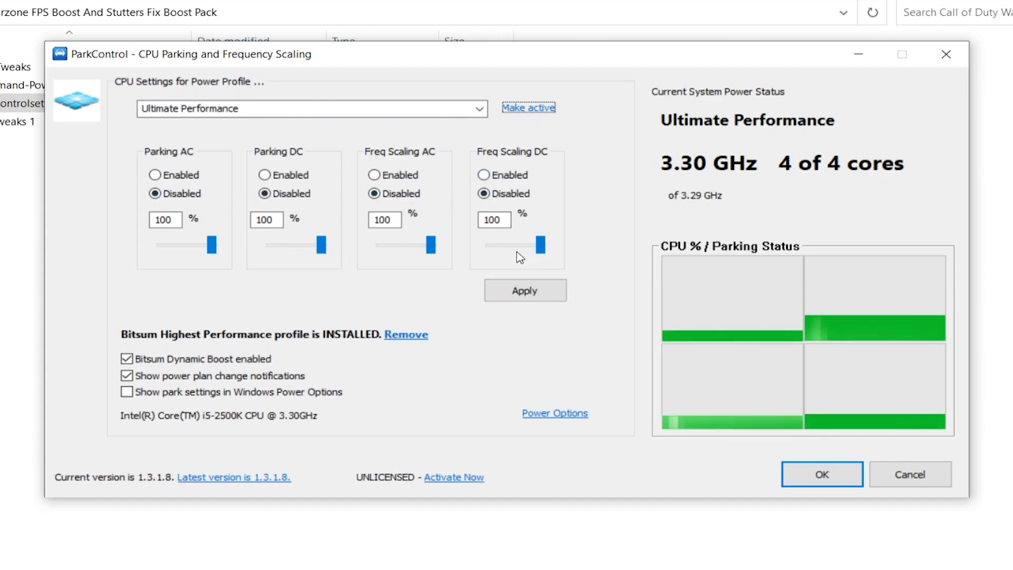
pyautogui.moveTo(539, 245); pyautogui.dragTo(535, 248)
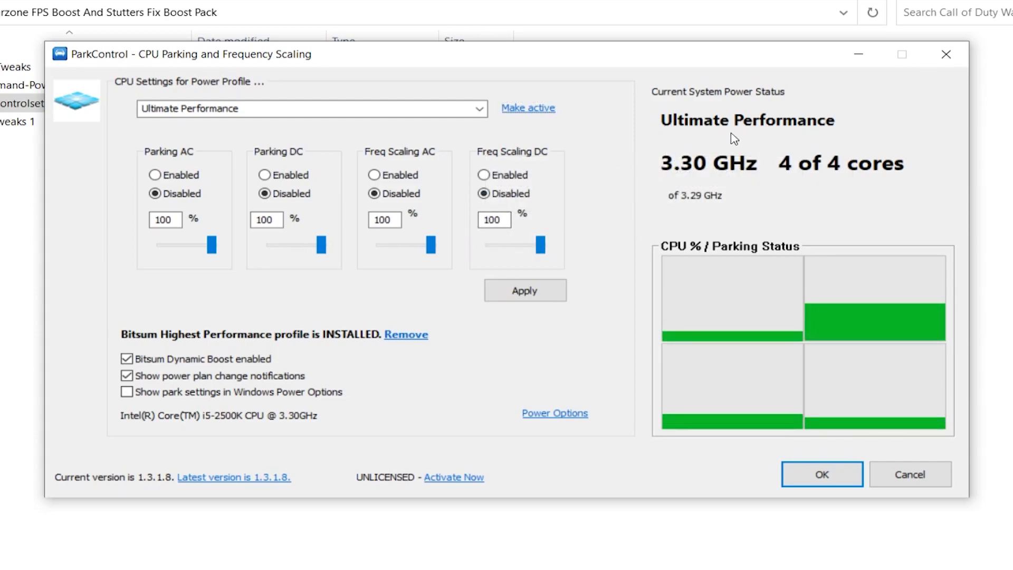
pyautogui.click(527, 296)
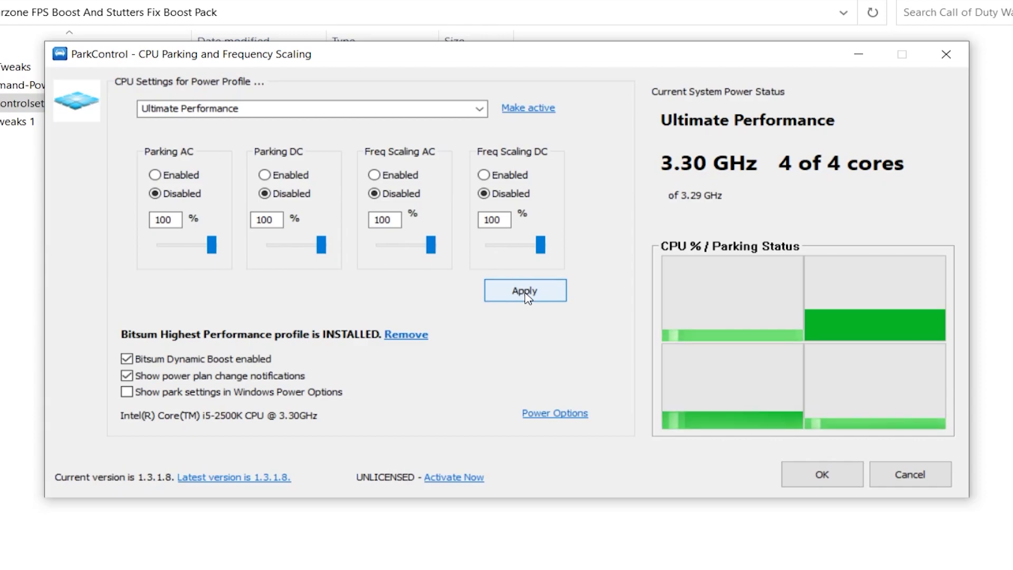
pyautogui.click(831, 475)
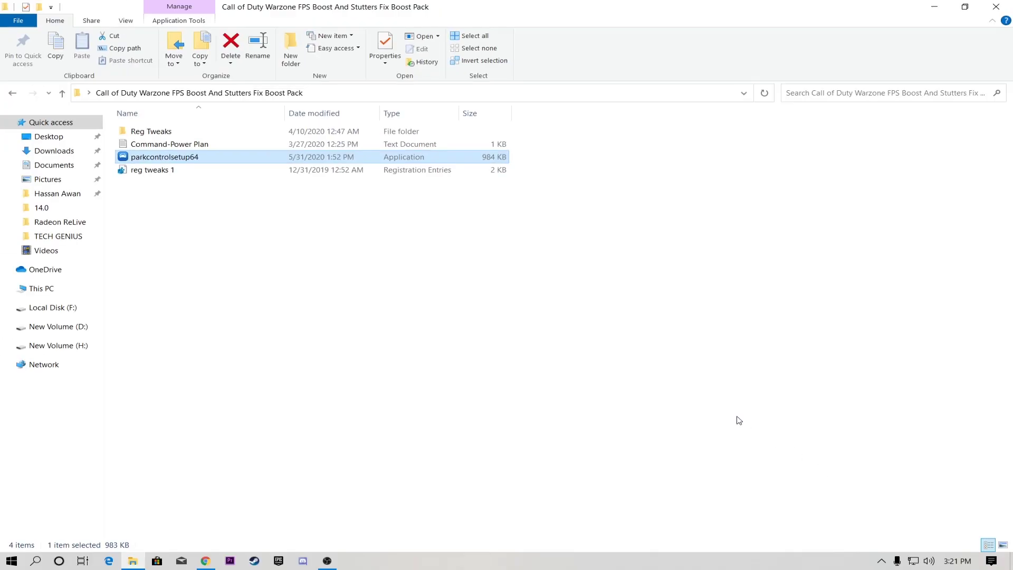
# Merge the reg tweaks 1 file from the boost pack folder into the Windows registry and close the folder
pyautogui.rightClick(149, 171)
pyautogui.click(175, 179)
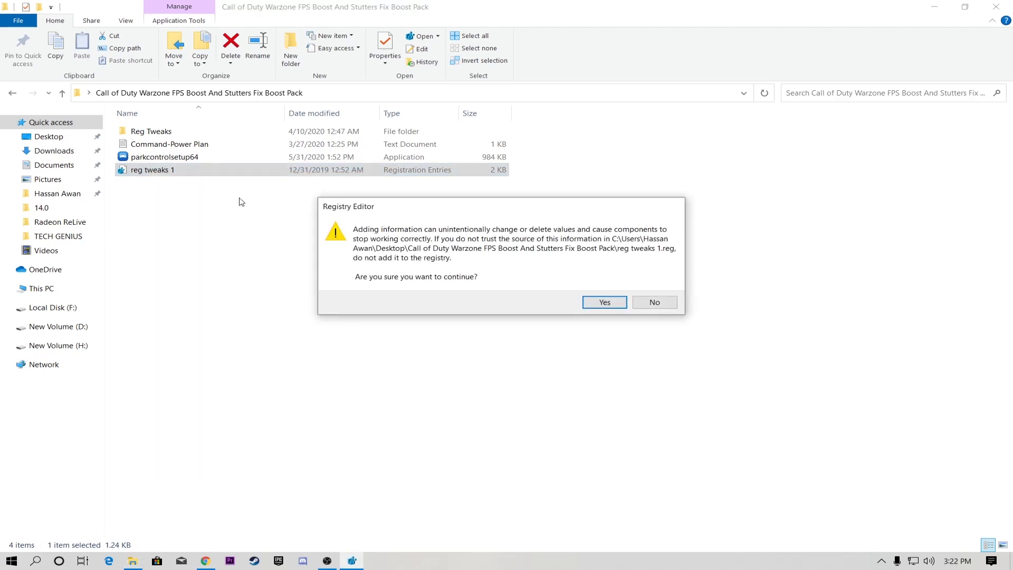
pyautogui.click(605, 302)
pyautogui.click(655, 288)
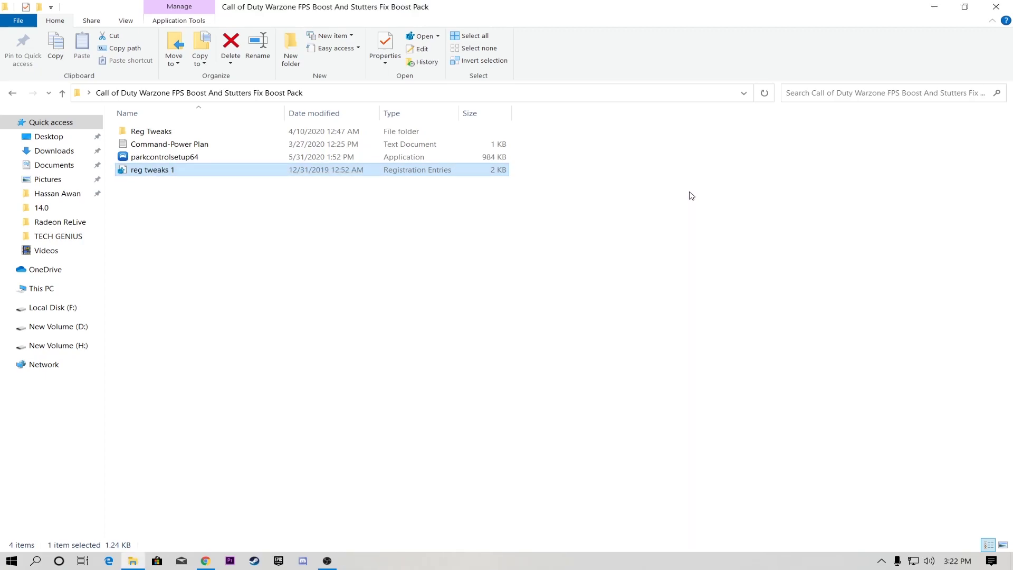
pyautogui.click(996, 6)
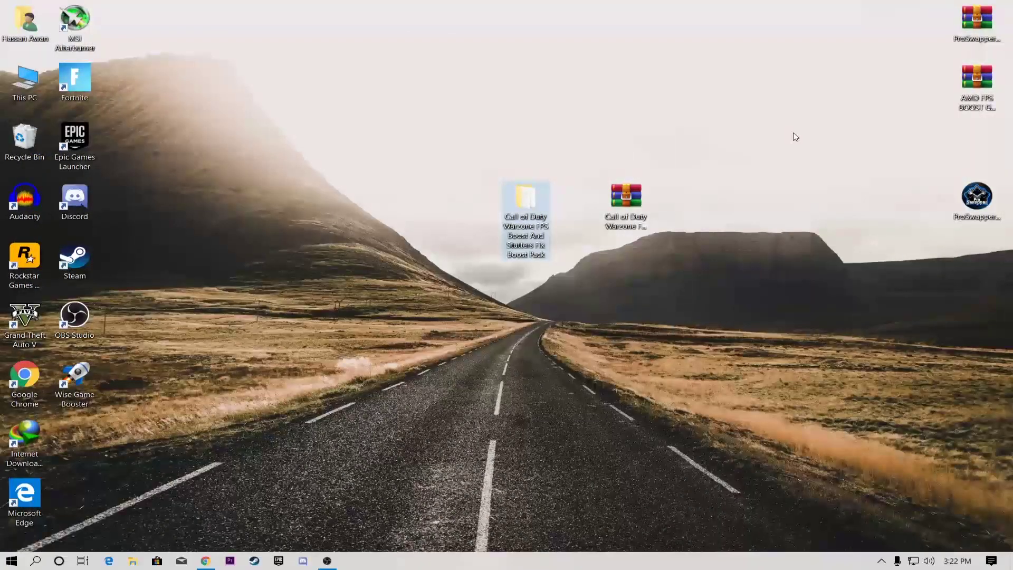
# Review the Notifications & actions page in the Windows System settings and clear the clipboard data
pyautogui.click(12, 560)
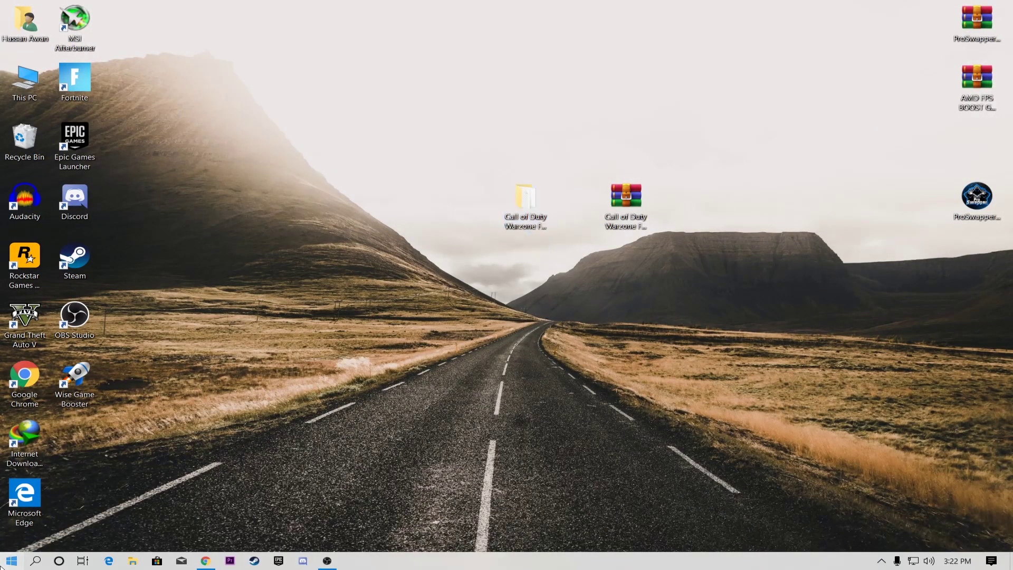
pyautogui.click(14, 512)
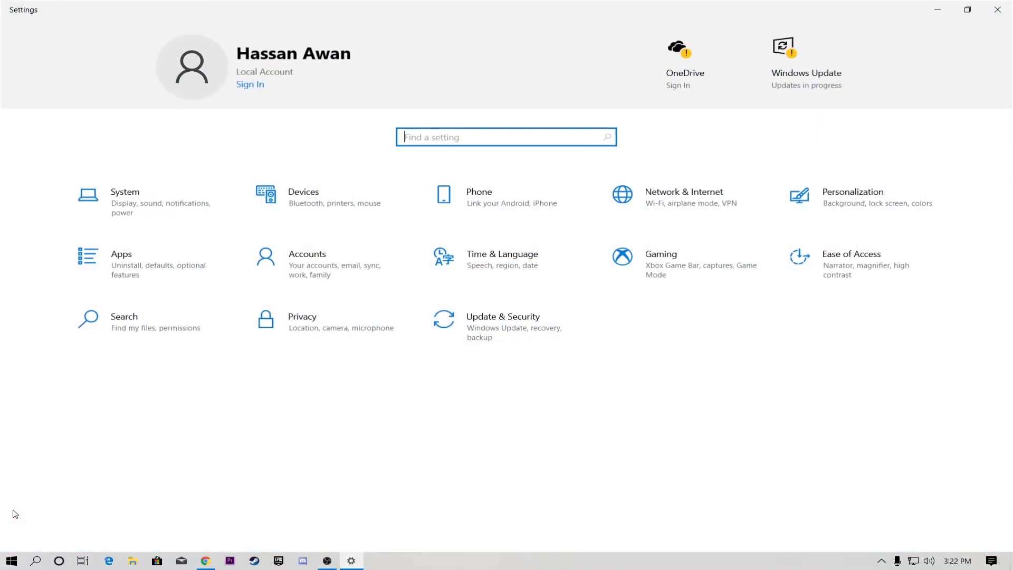
pyautogui.click(183, 210)
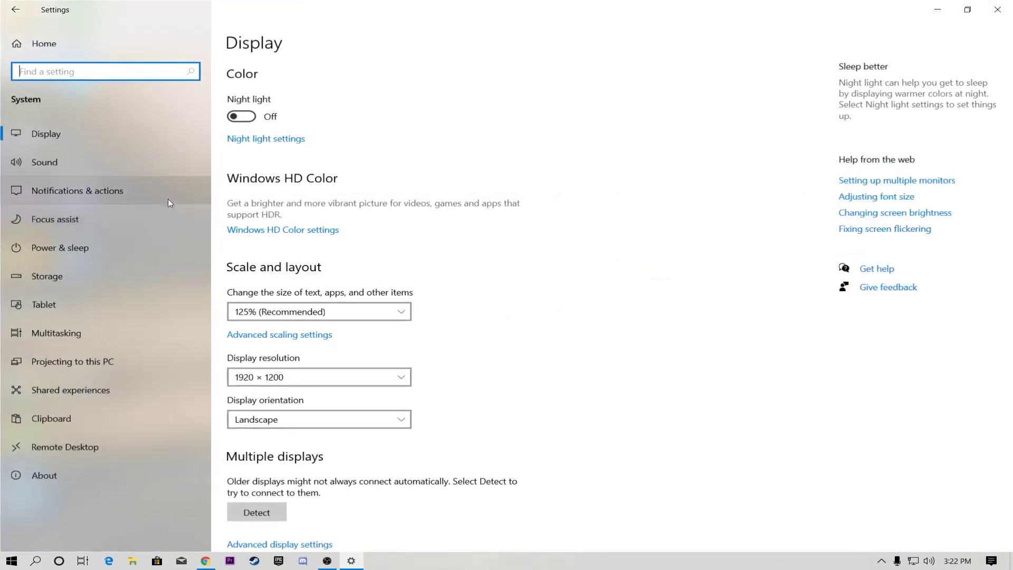
pyautogui.click(77, 193)
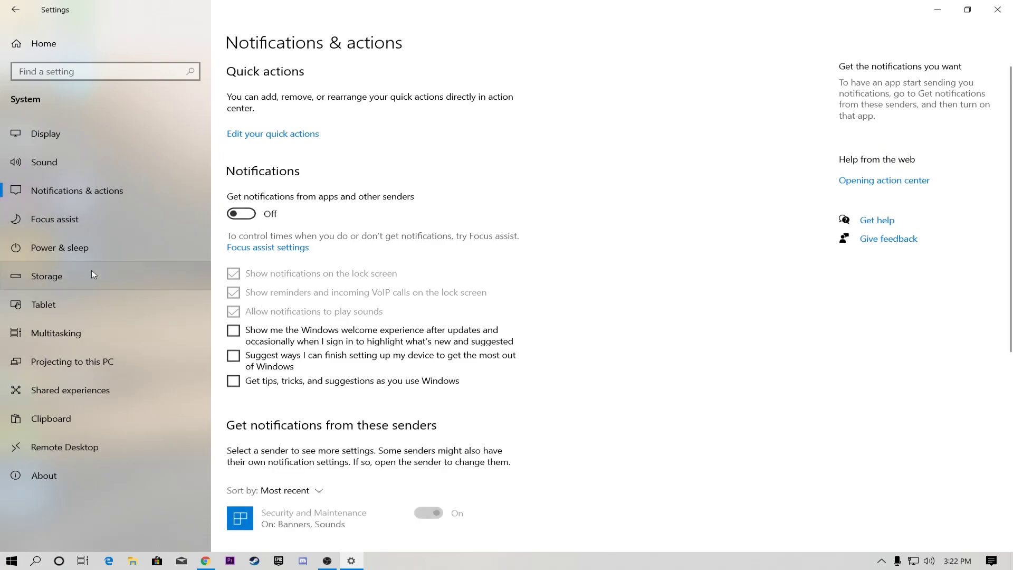
pyautogui.click(62, 421)
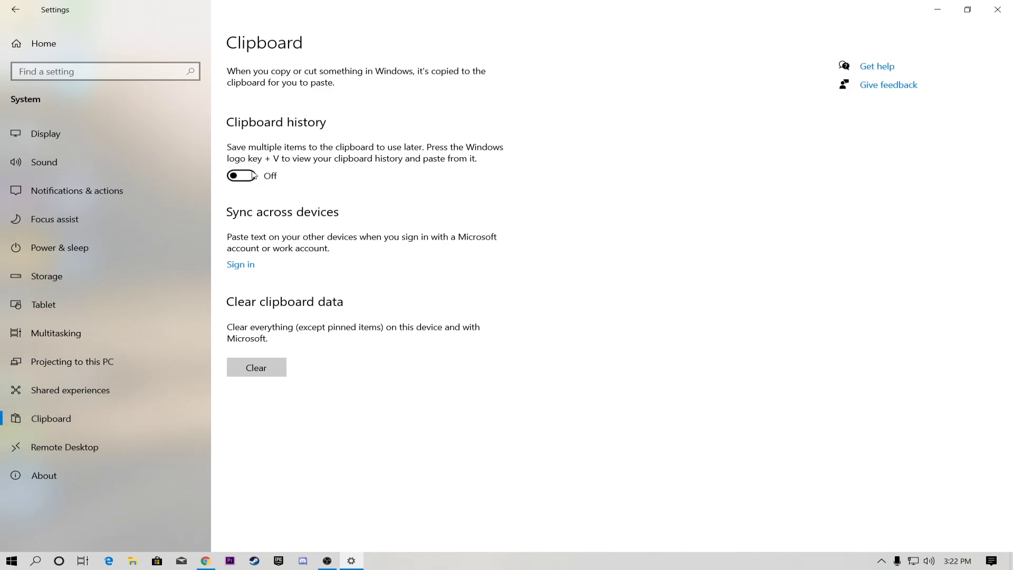
pyautogui.click(254, 368)
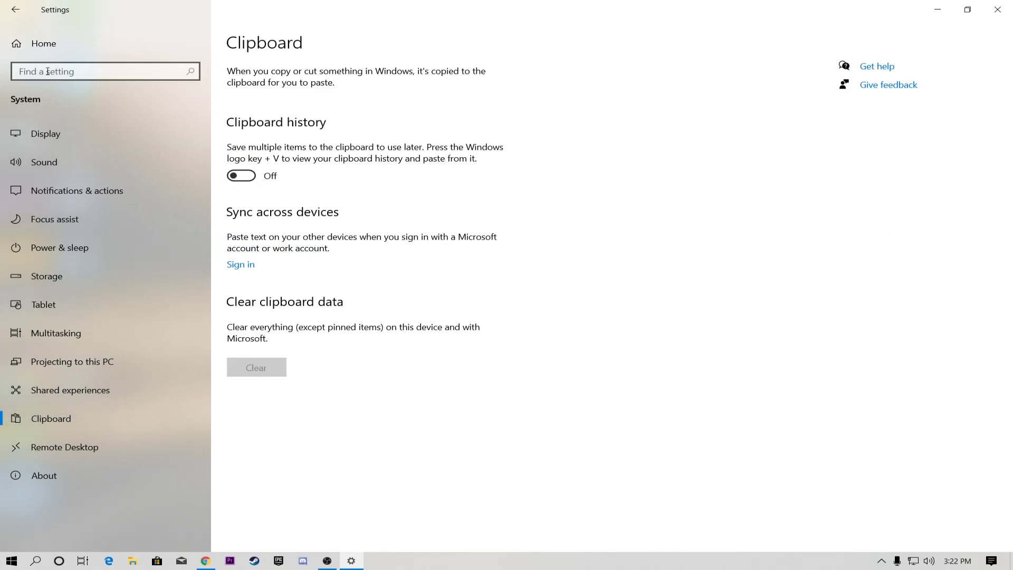
# Make sure the advertising ID option is off in the general privacy settings
pyautogui.click(42, 44)
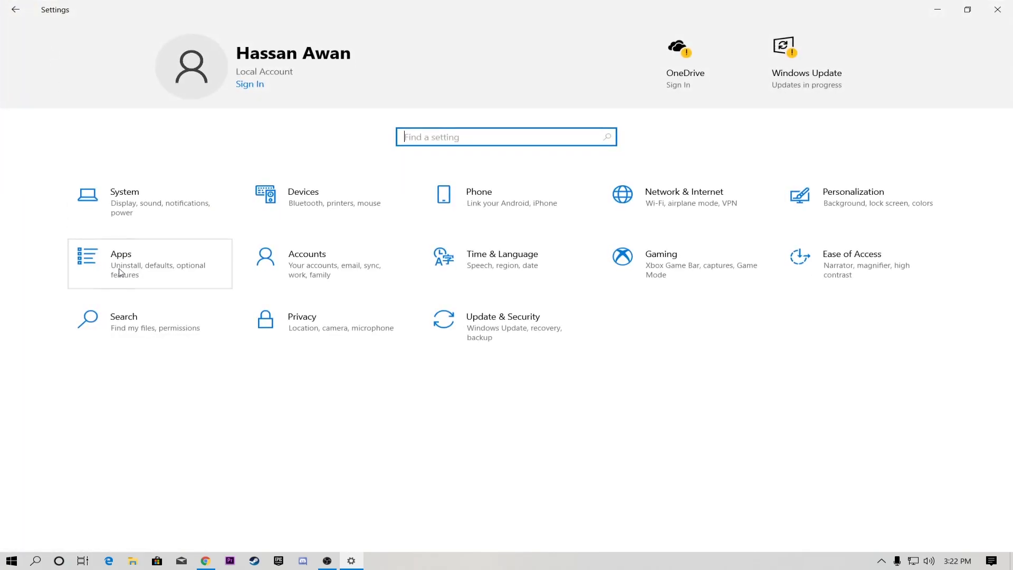
pyautogui.click(304, 330)
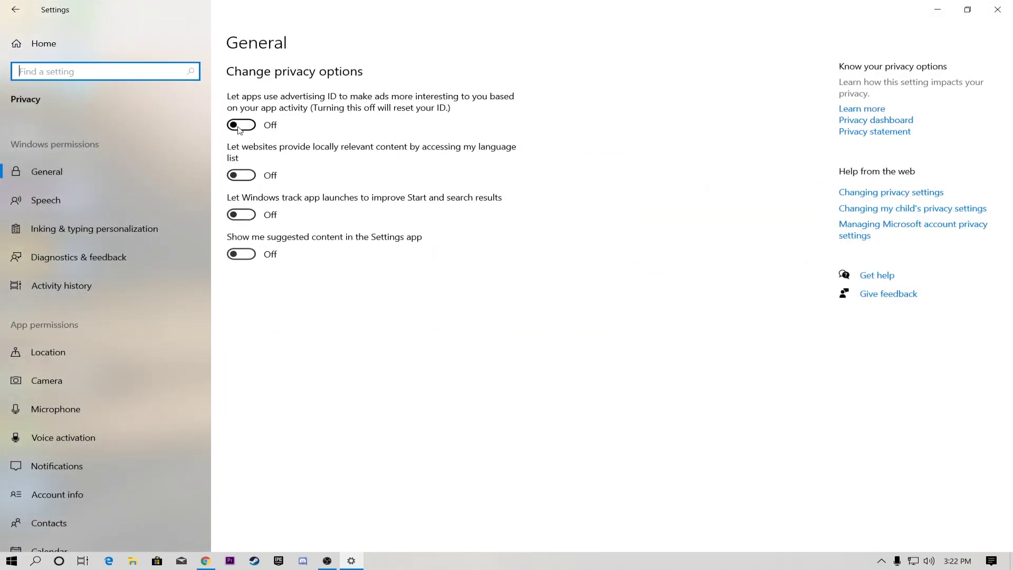
pyautogui.click(245, 125)
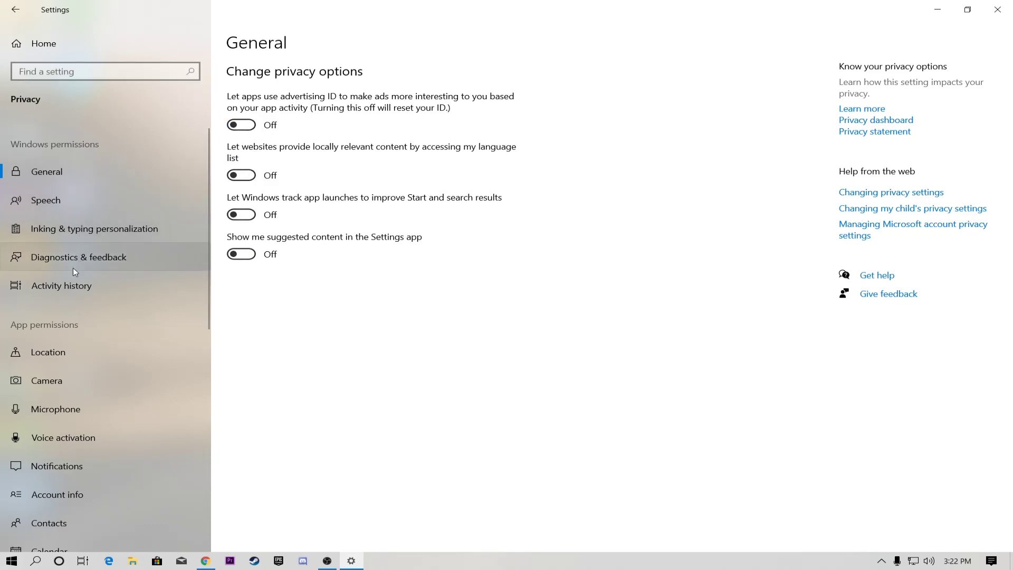
# Make sure apps are not allowed to run in the background in the Background apps privacy settings
pyautogui.scroll(-1, 69, 285)
pyautogui.scroll(-1, 68, 294)
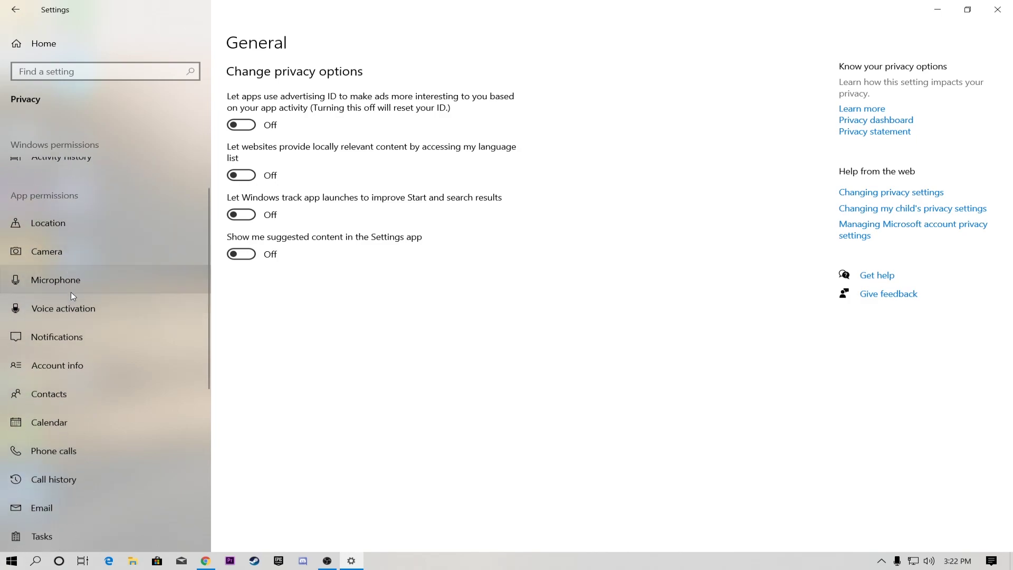
pyautogui.scroll(-3, 64, 461)
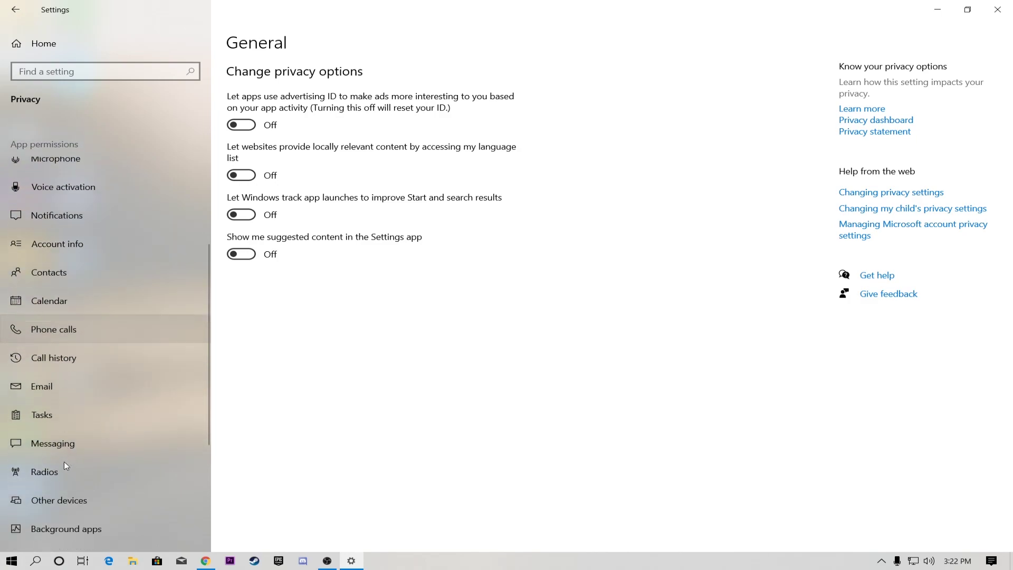
pyautogui.scroll(-2, 65, 461)
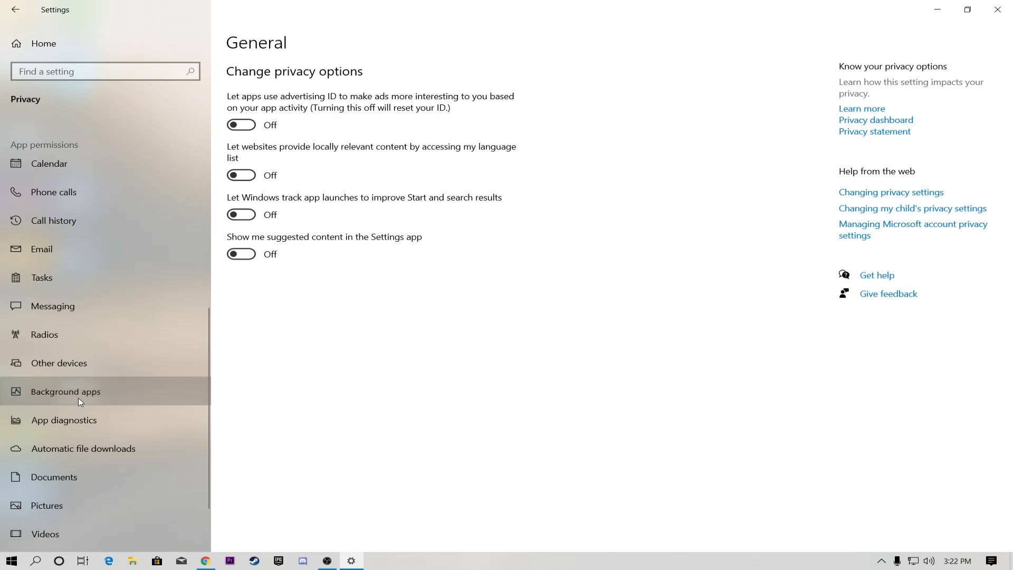
pyautogui.click(78, 398)
pyautogui.click(245, 115)
pyautogui.click(245, 114)
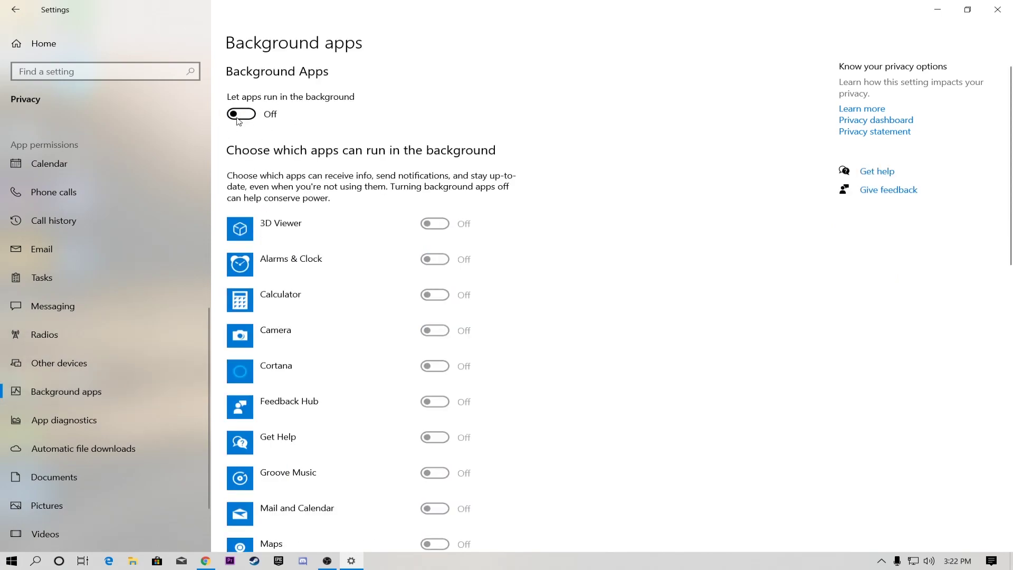
# Look at the Update & Security settings and close the Settings window
pyautogui.click(24, 42)
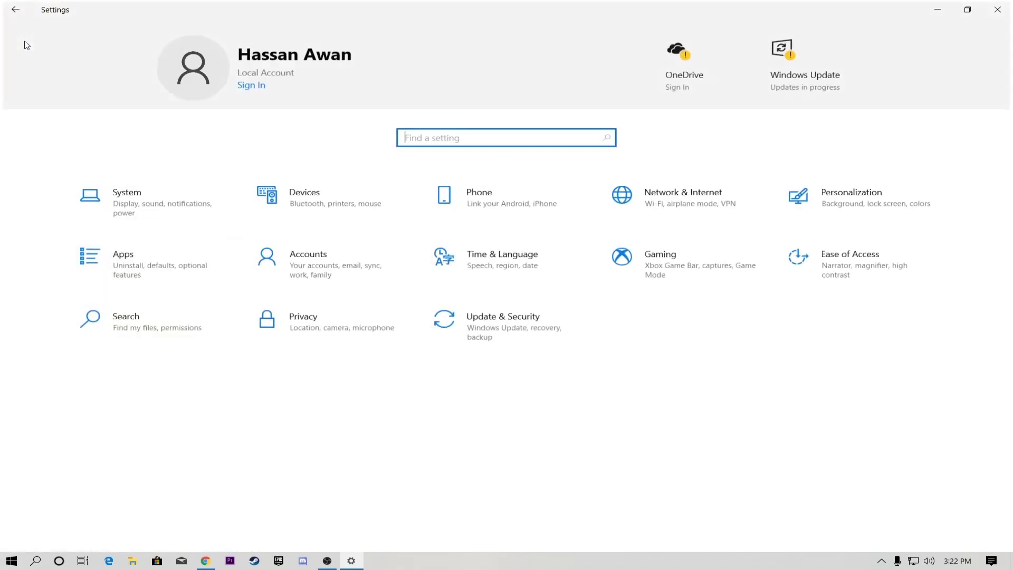
pyautogui.click(499, 328)
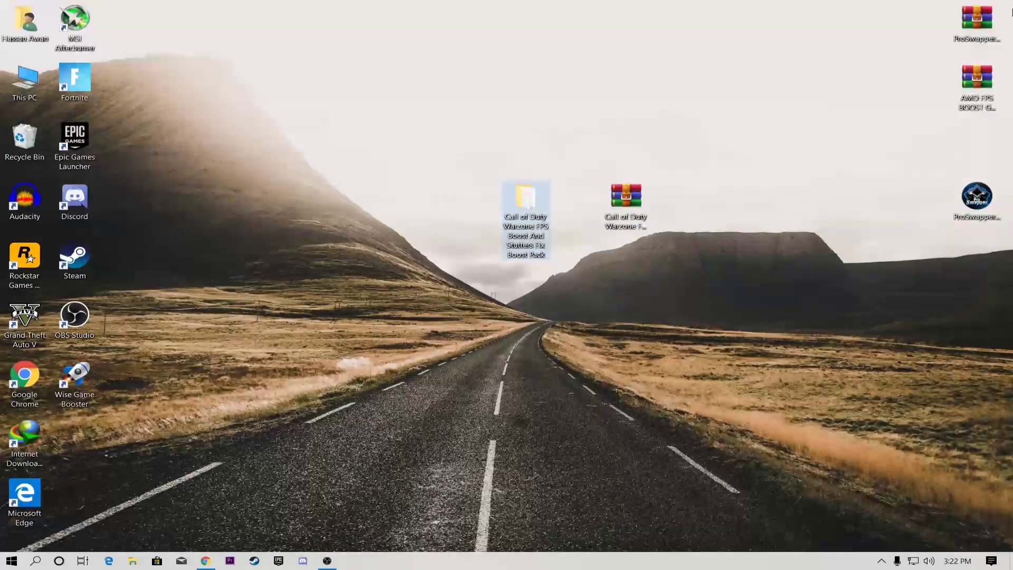
# Update the Radeon RX 560 Series display driver through Device Manager with an automatic driver search, and close Computer Management
pyautogui.rightClick(33, 89)
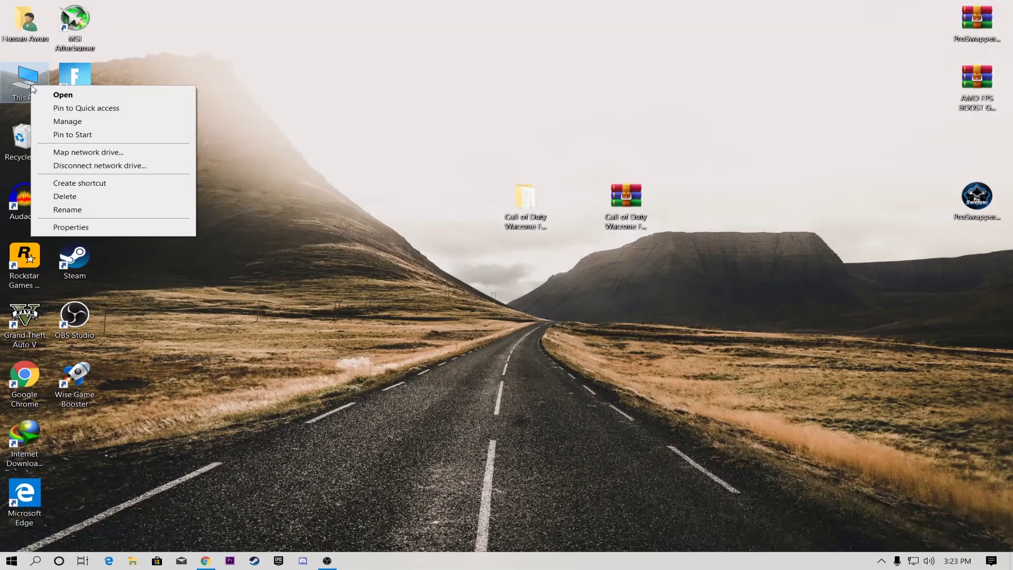
pyautogui.click(57, 125)
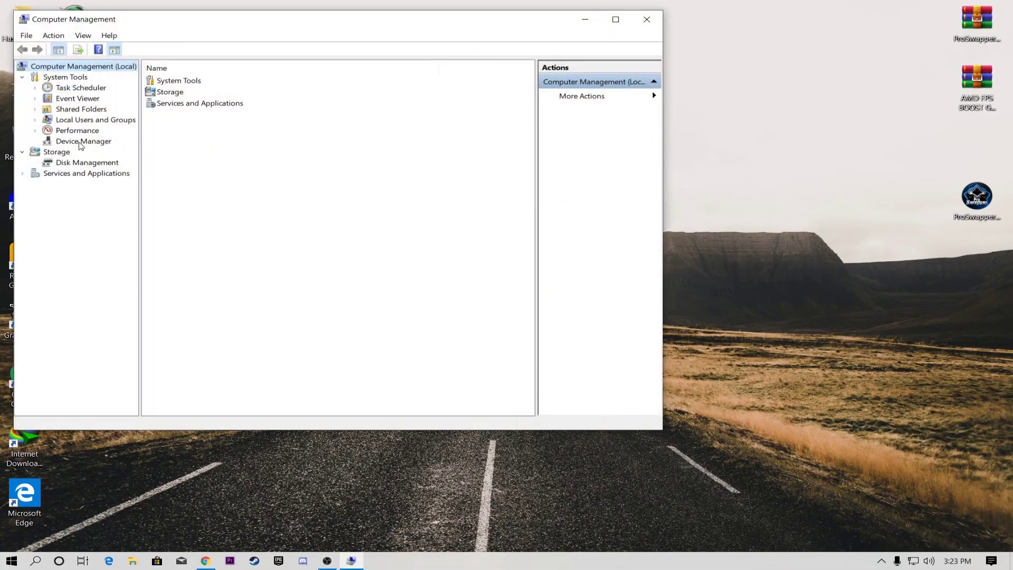
pyautogui.click(81, 142)
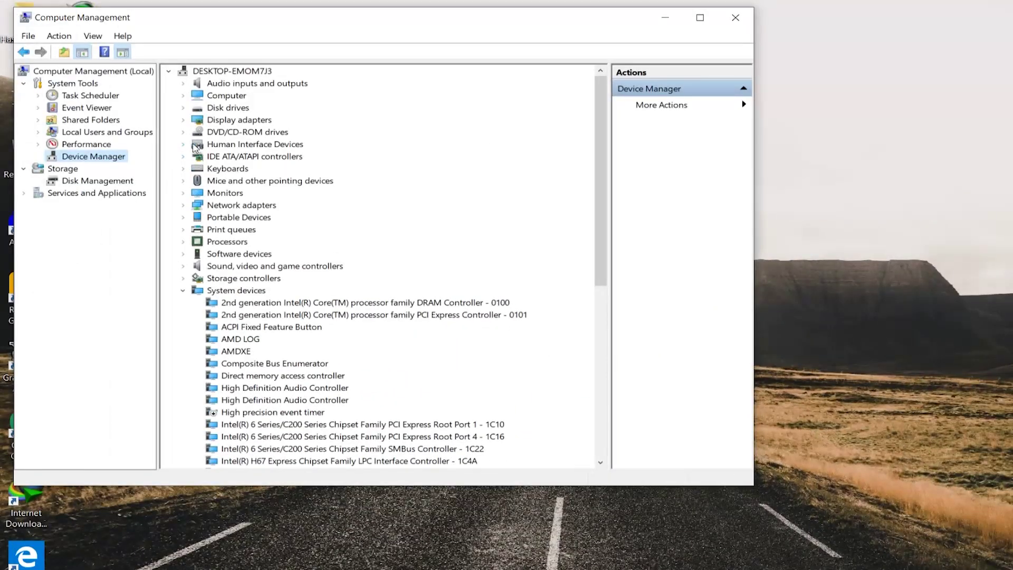
pyautogui.doubleClick(224, 120)
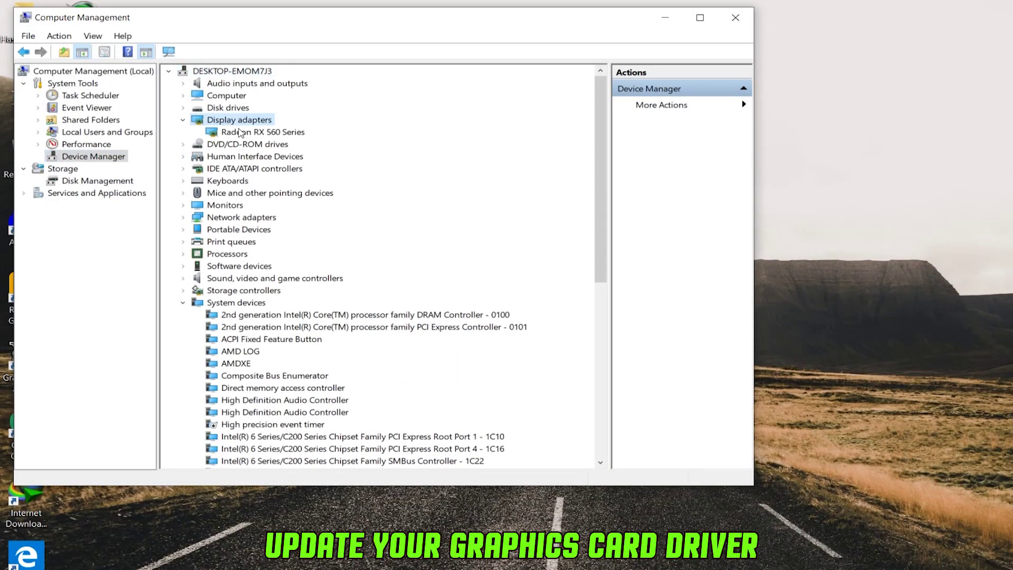
pyautogui.rightClick(242, 133)
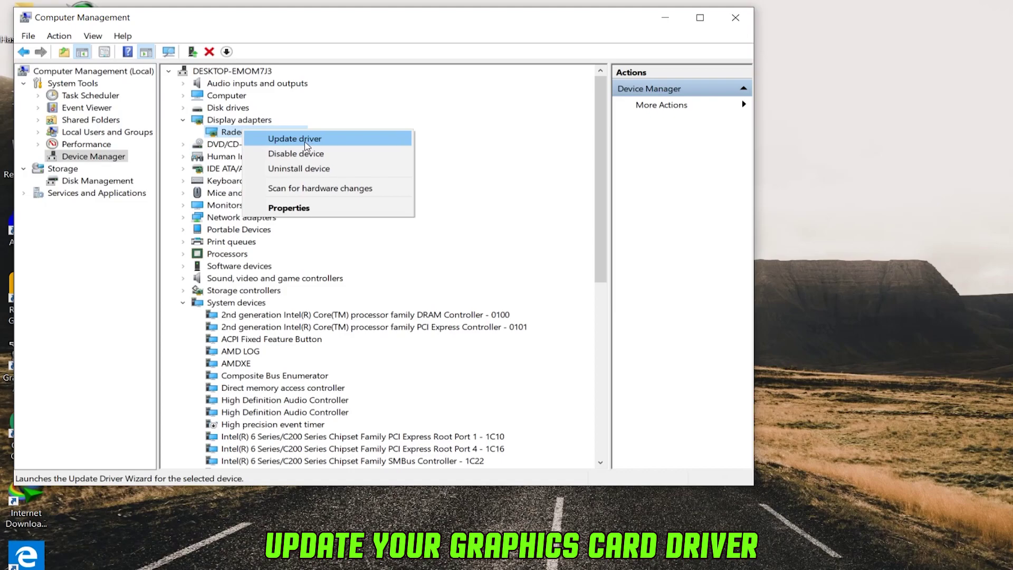
pyautogui.click(306, 141)
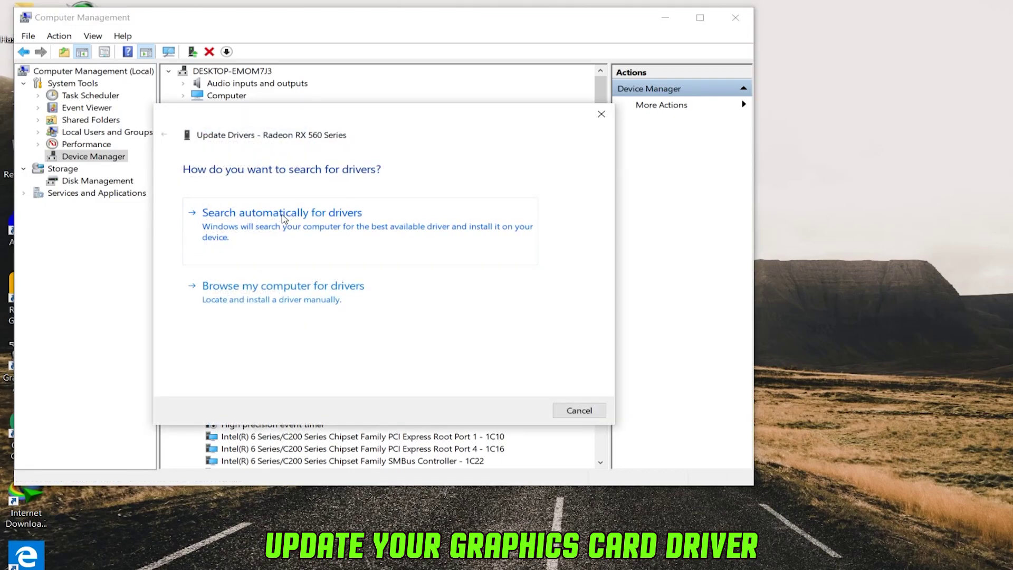
pyautogui.click(283, 213)
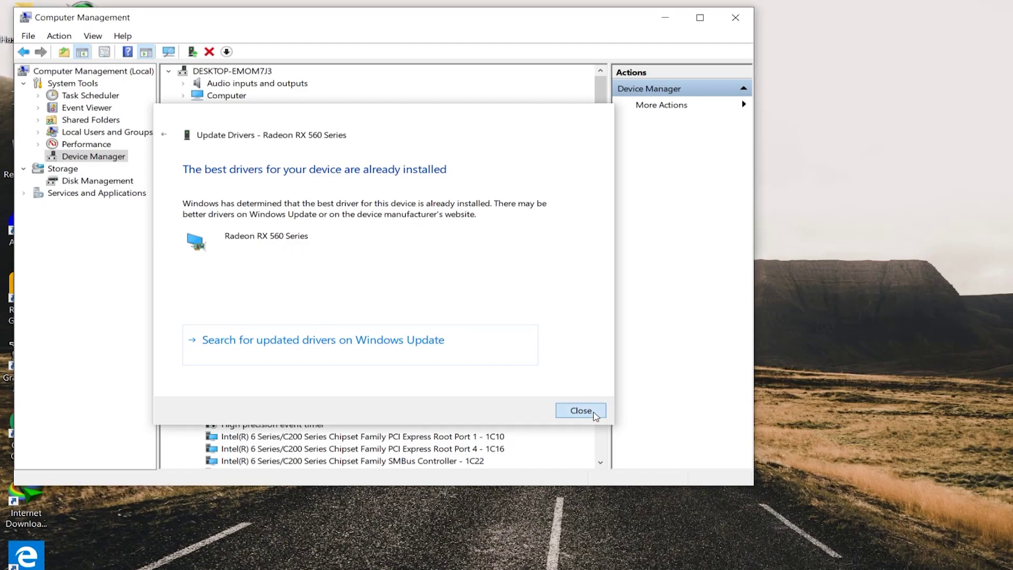
pyautogui.click(581, 410)
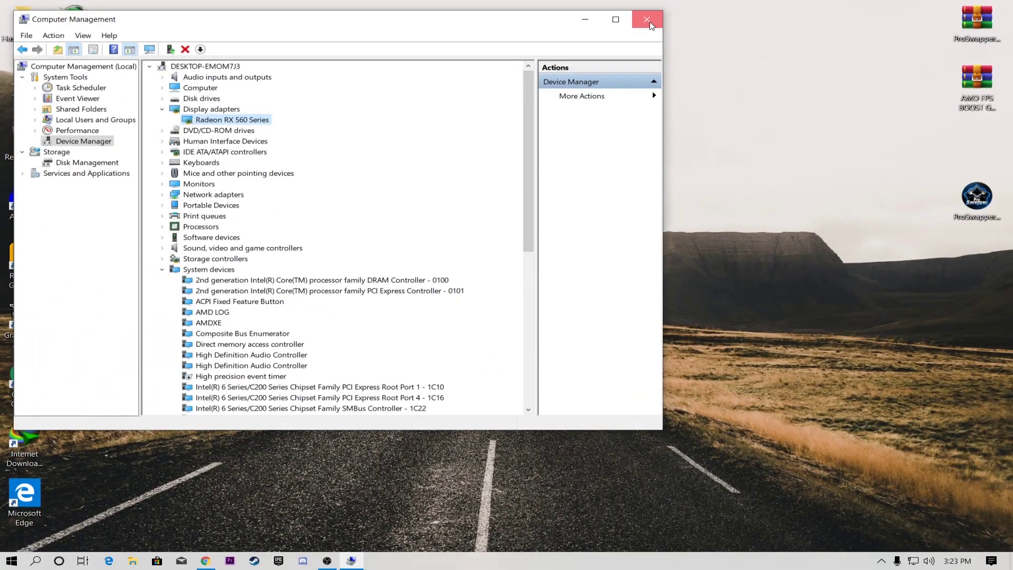
pyautogui.click(647, 20)
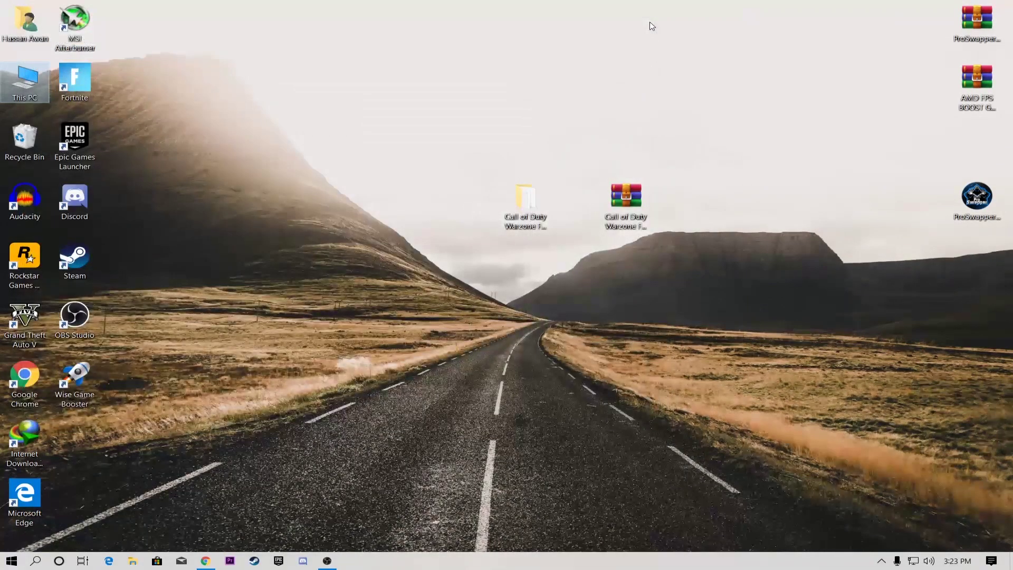
# Switch to AMD Radeon Software, check for driver updates, view the system settings page, and close the program
pyautogui.rightClick(510, 87)
pyautogui.click(547, 91)
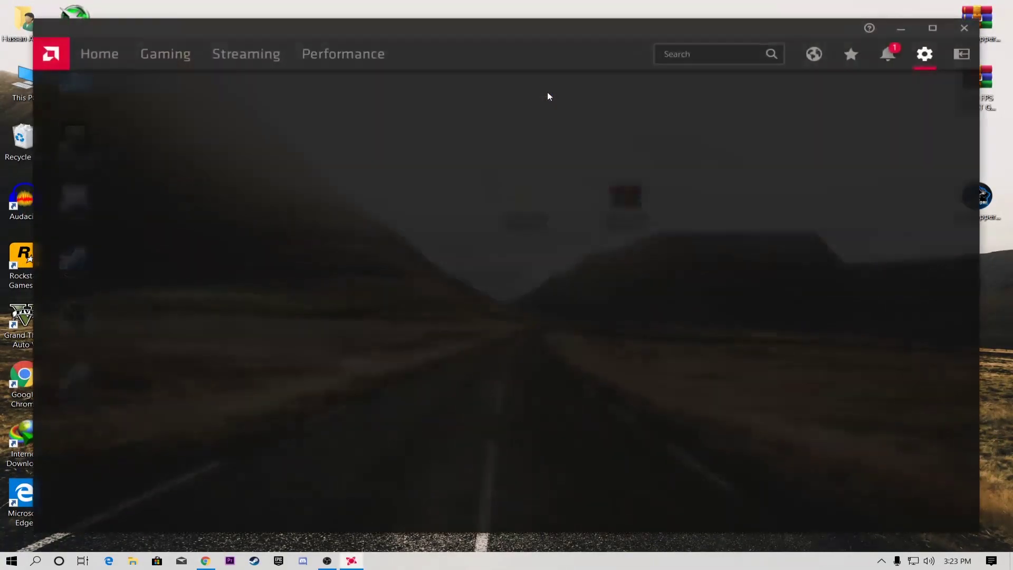
pyautogui.click(100, 54)
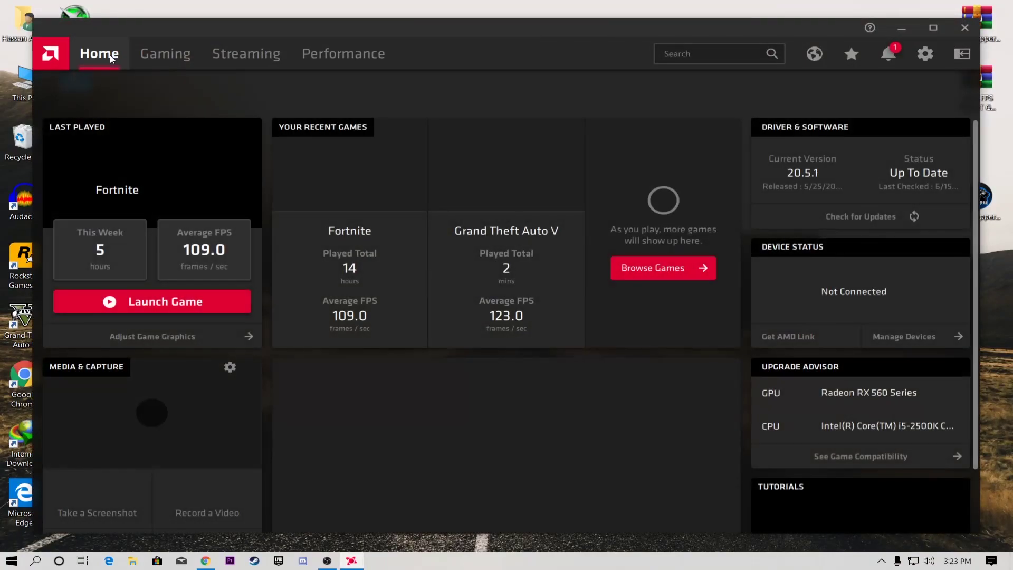
pyautogui.click(875, 216)
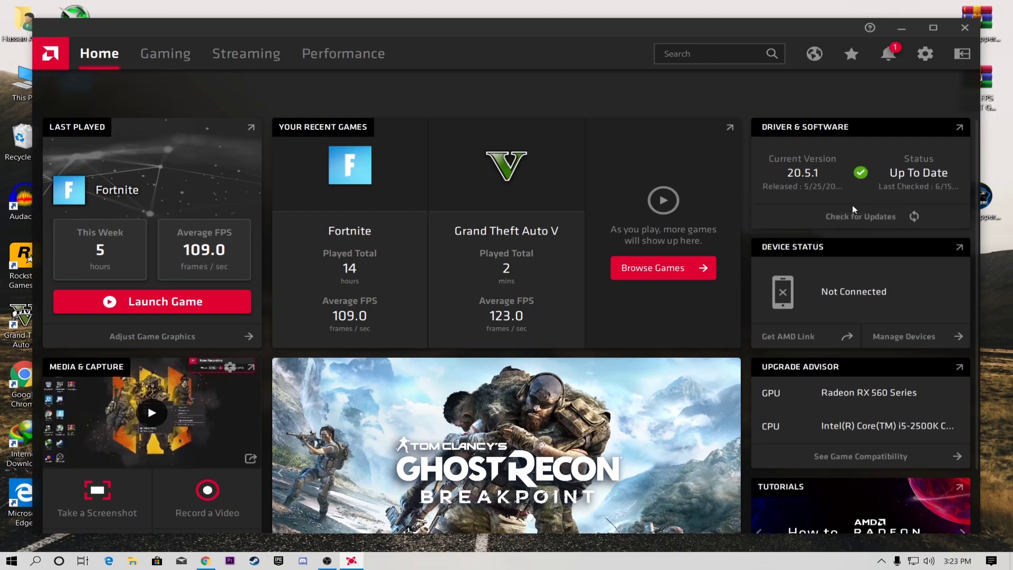
pyautogui.click(925, 53)
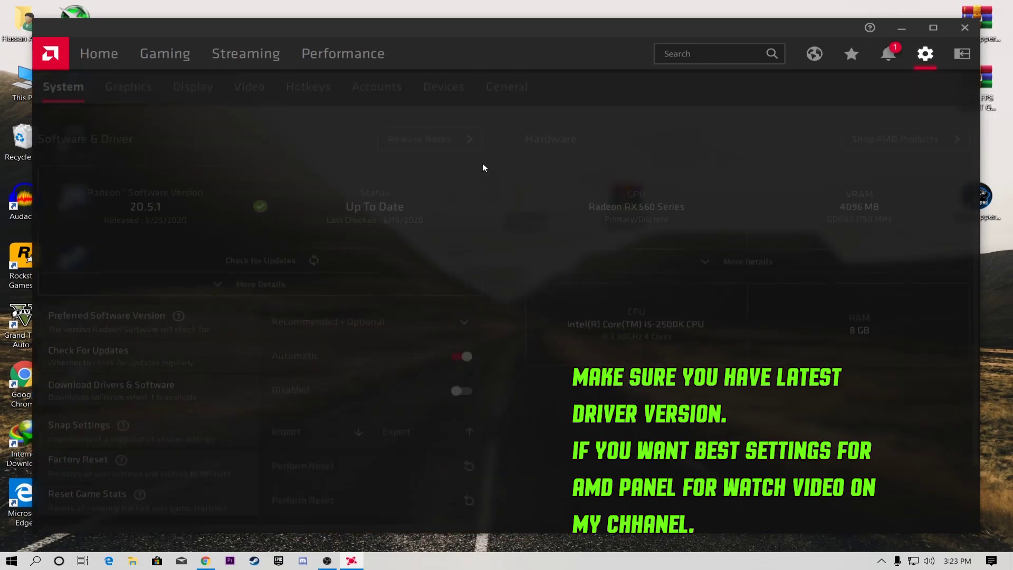
pyautogui.scroll(2, 456, 270)
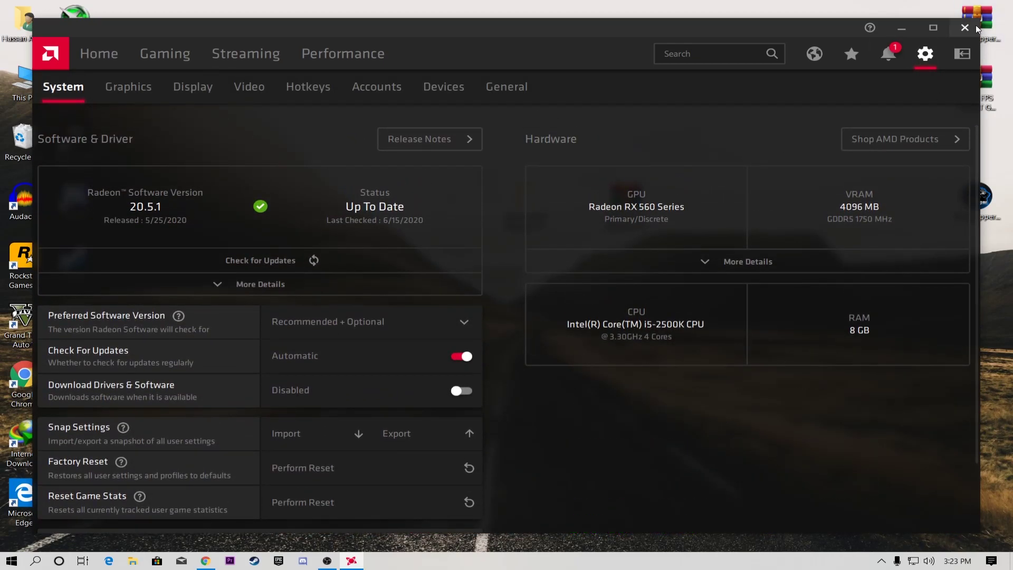
pyautogui.click(974, 27)
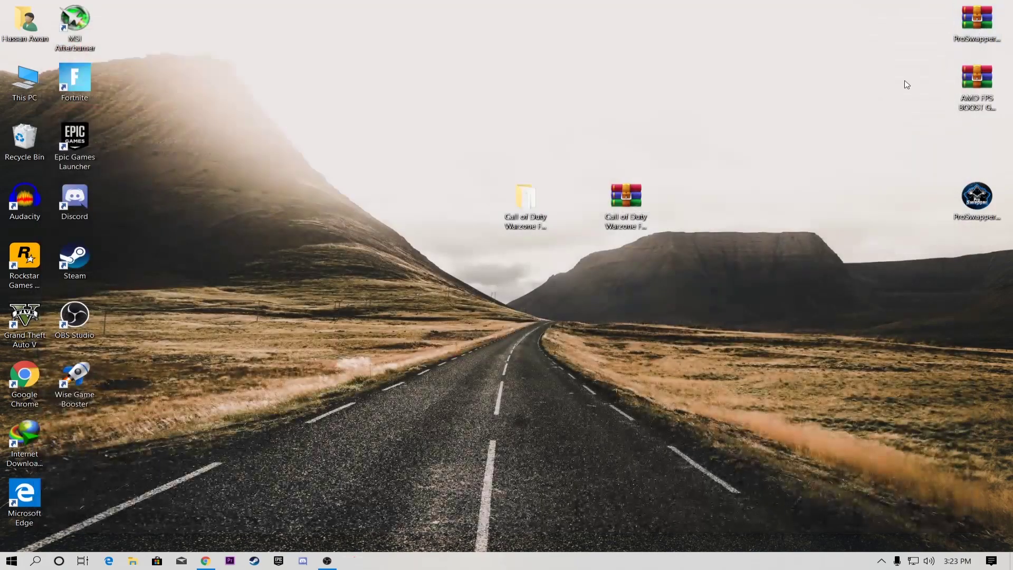
# Search Windows for "reg" and launch Registry Editor from the results
pyautogui.click(10, 562)
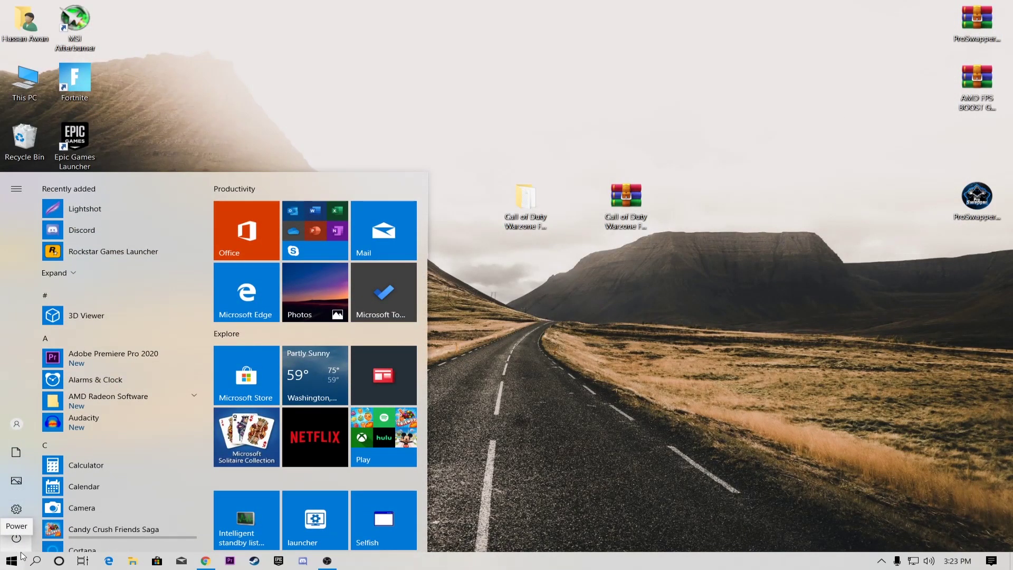
pyautogui.click(36, 561)
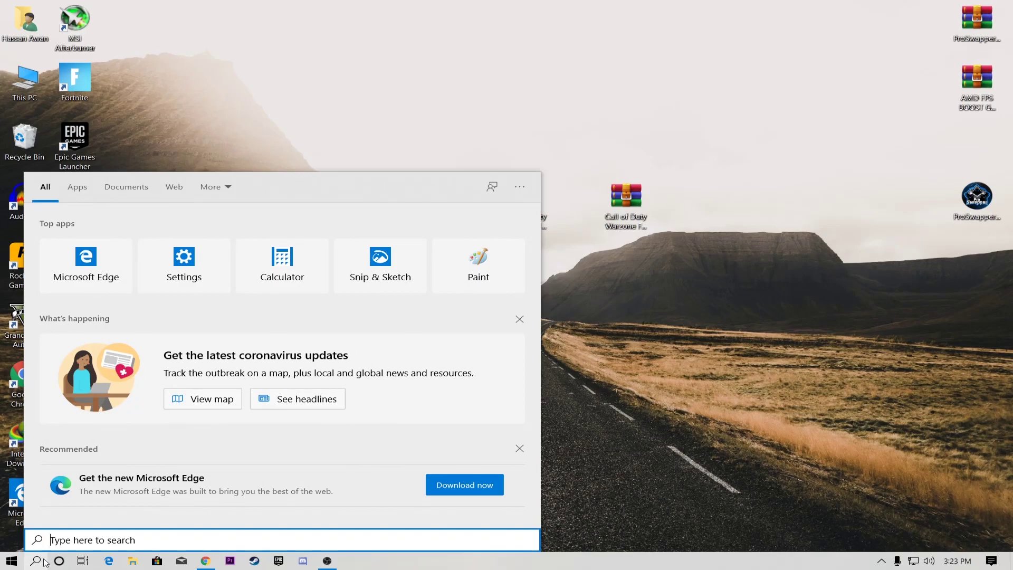
pyautogui.write('re')
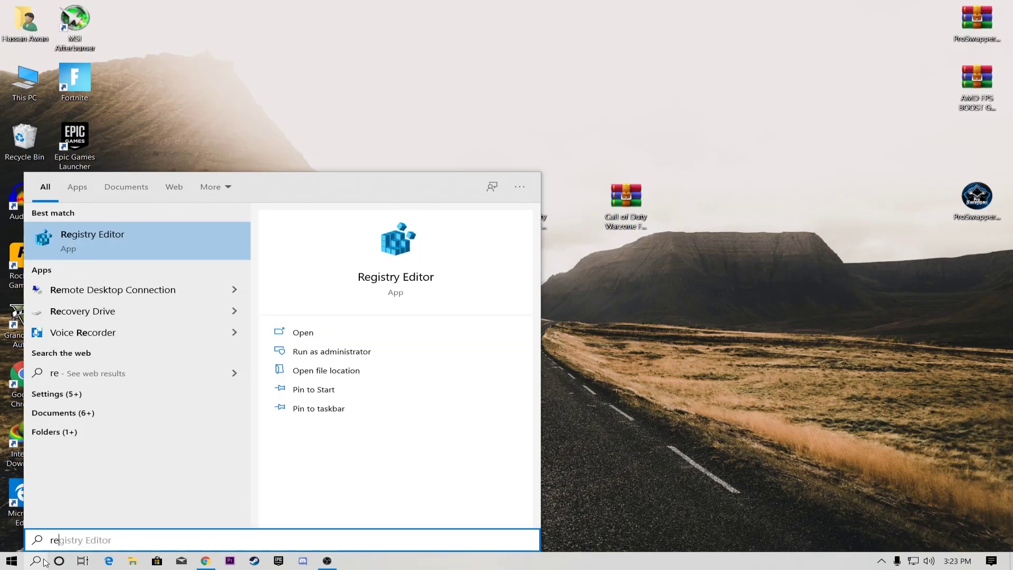
pyautogui.write('g')
pyautogui.rightClick(112, 235)
pyautogui.click(175, 245)
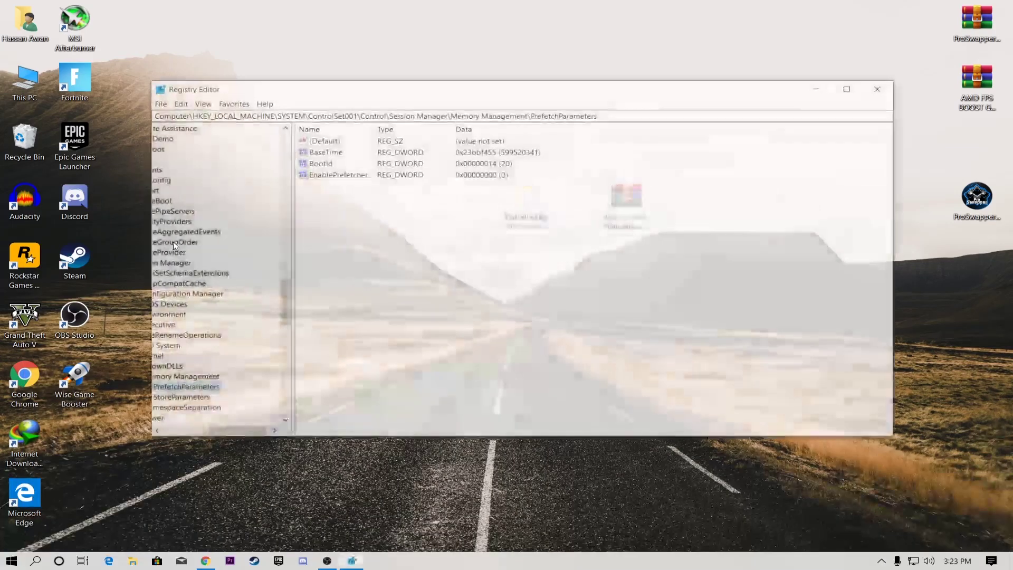
# Search the registry for "prefetch" to locate the EnablePrefetcher value
pyautogui.click(49, 71)
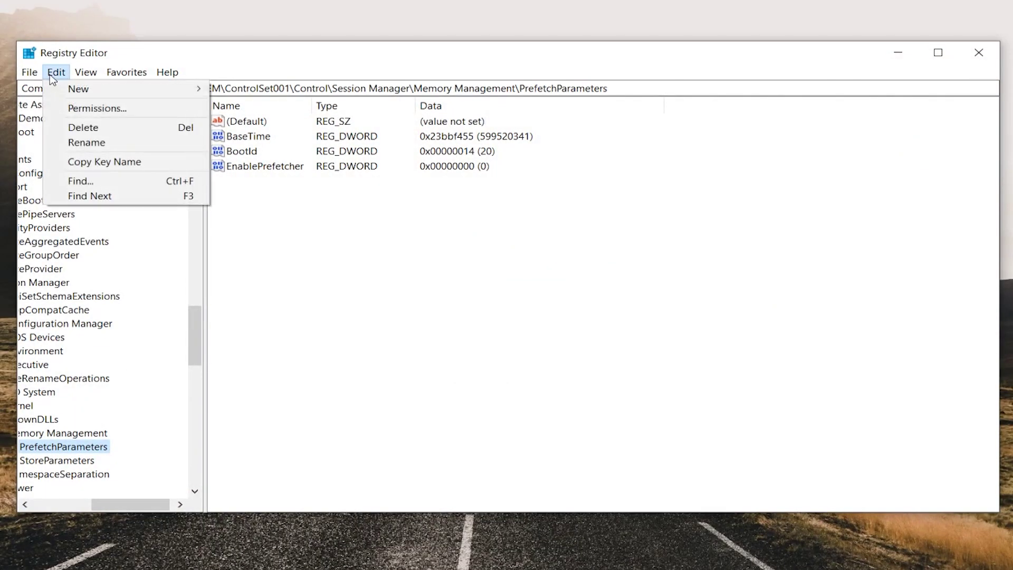
pyautogui.click(79, 179)
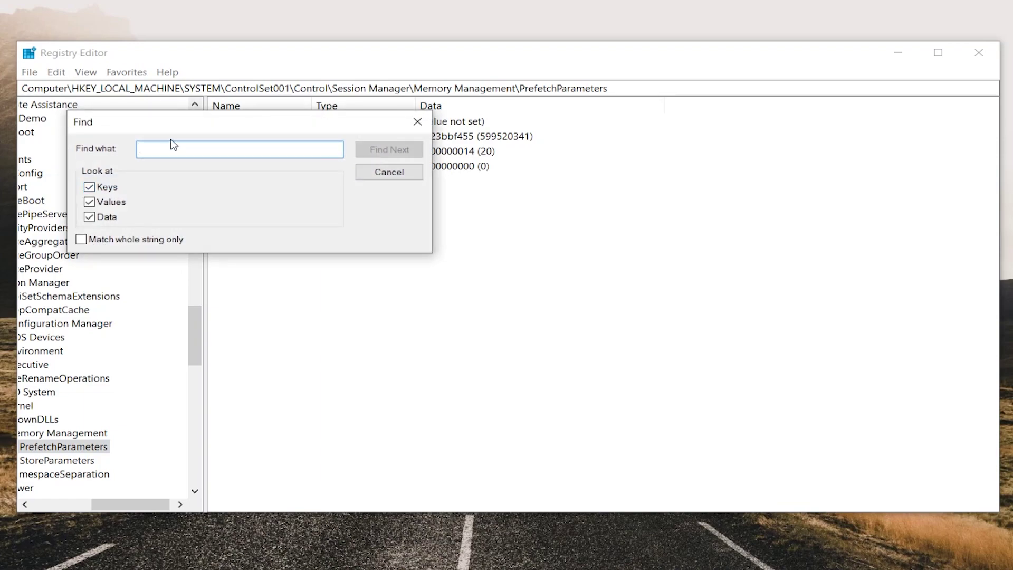
pyautogui.write('prefetch')
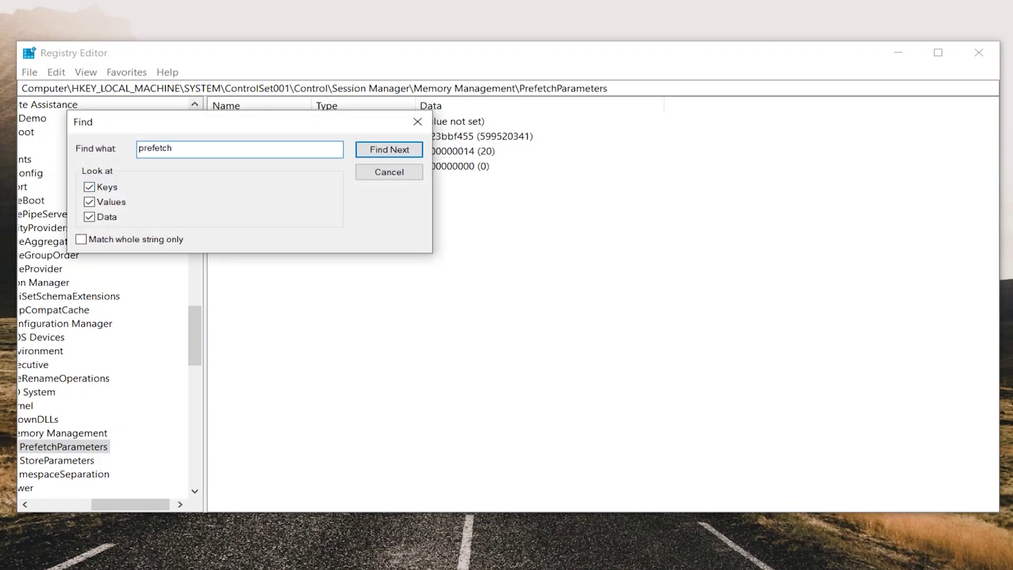
pyautogui.click(381, 155)
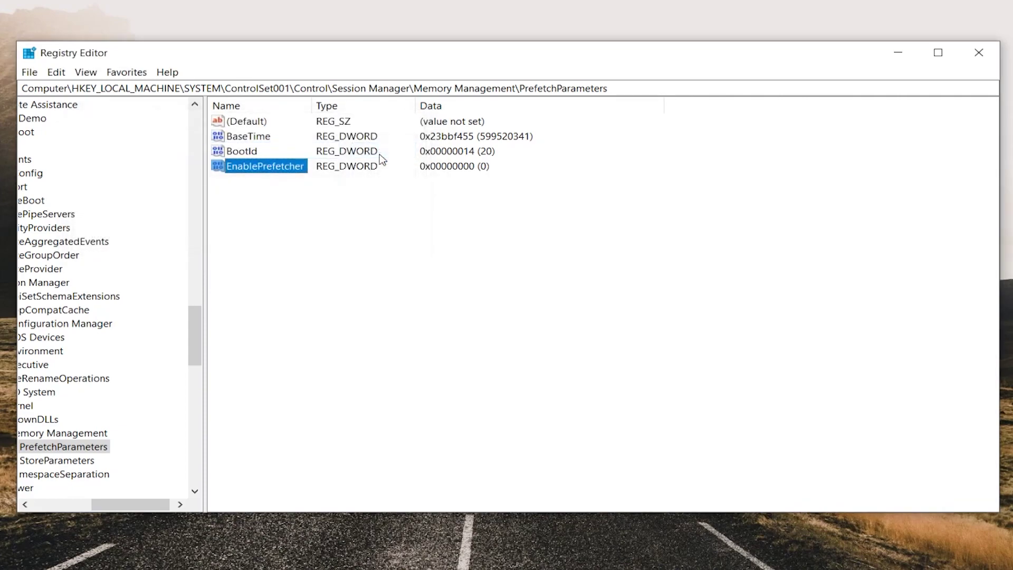
# Set the value data of EnablePrefetcher to 0 in the PrefetchParameters key and close Registry Editor
pyautogui.rightClick(266, 173)
pyautogui.click(285, 176)
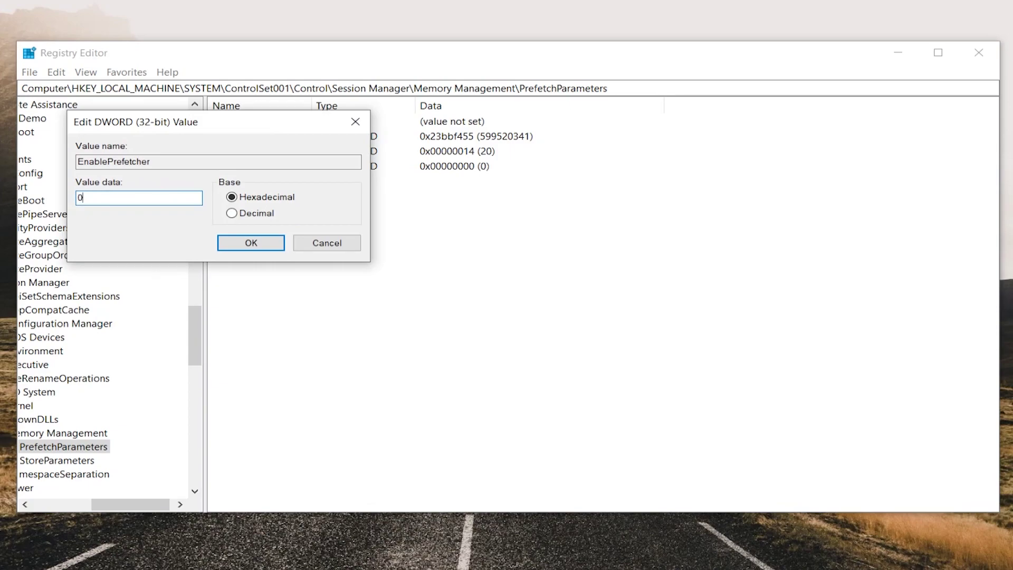
pyautogui.click(258, 242)
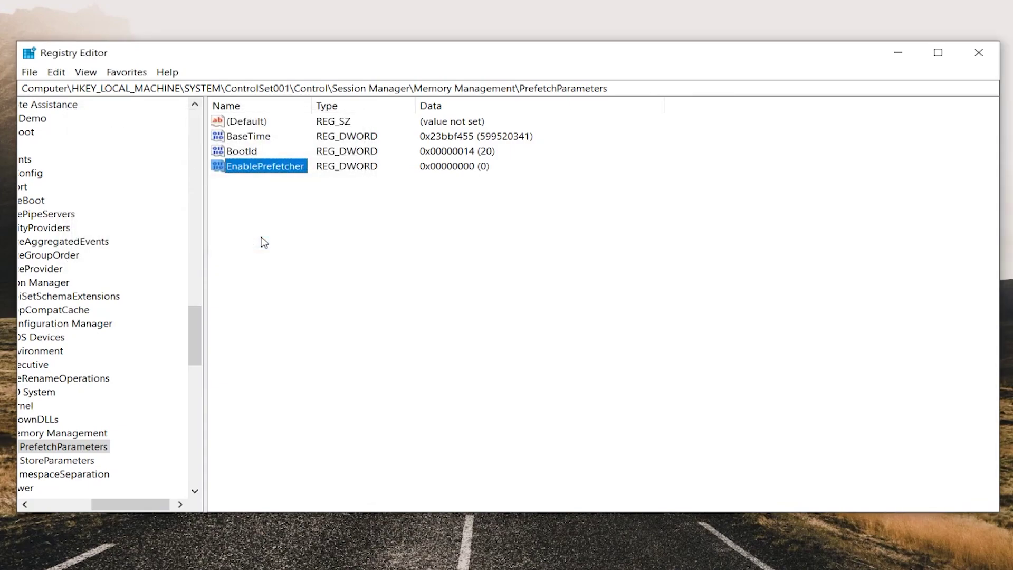
pyautogui.click(979, 52)
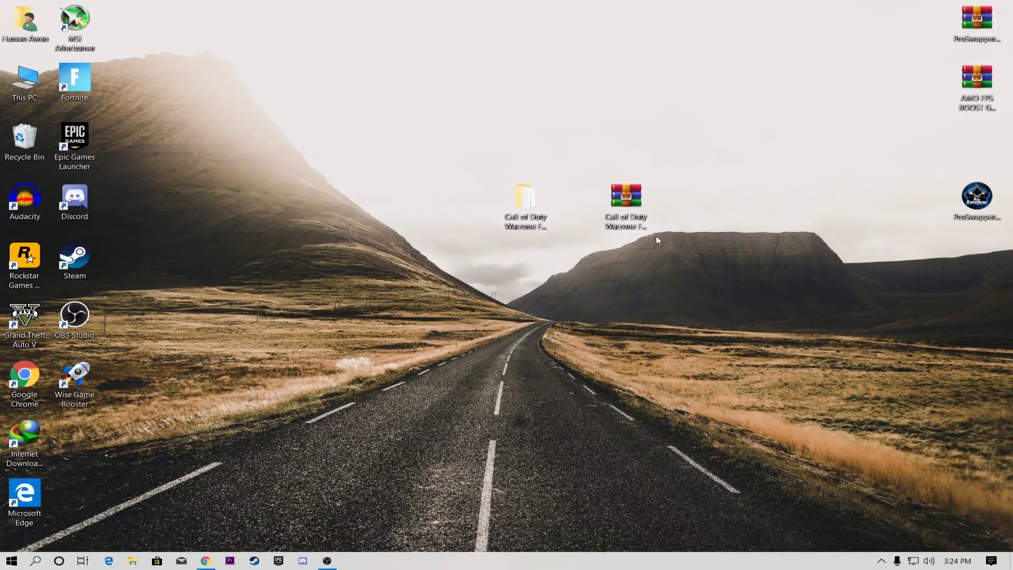
# Open the Windows Graphics settings page from the desktop's display settings
pyautogui.rightClick(420, 249)
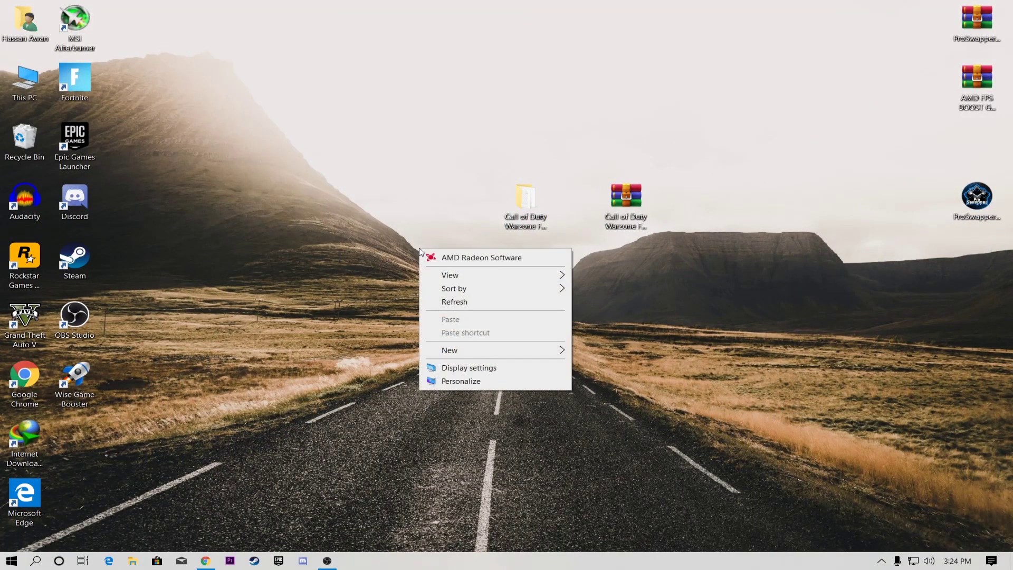
pyautogui.click(457, 369)
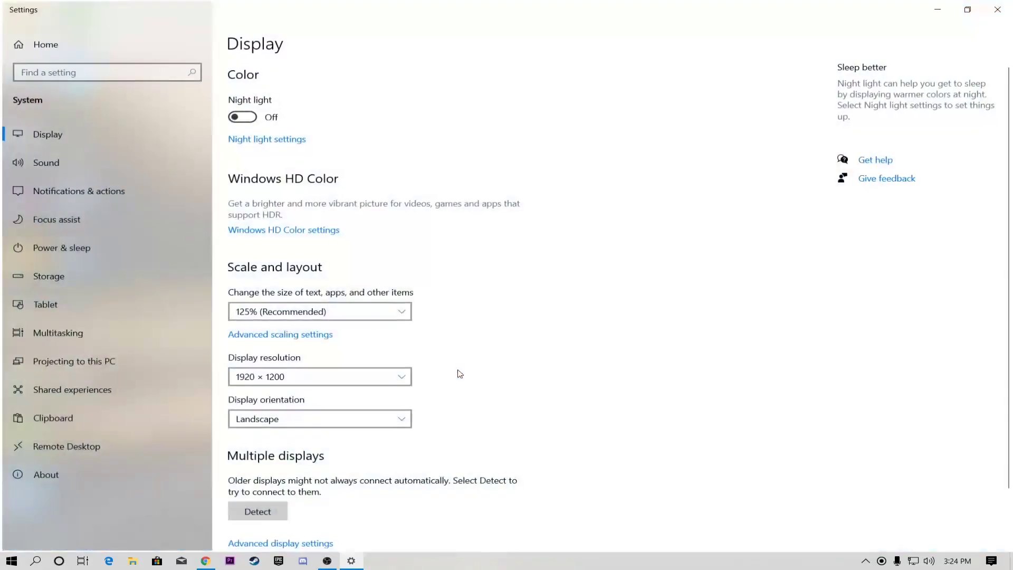
pyautogui.scroll(-2, 379, 372)
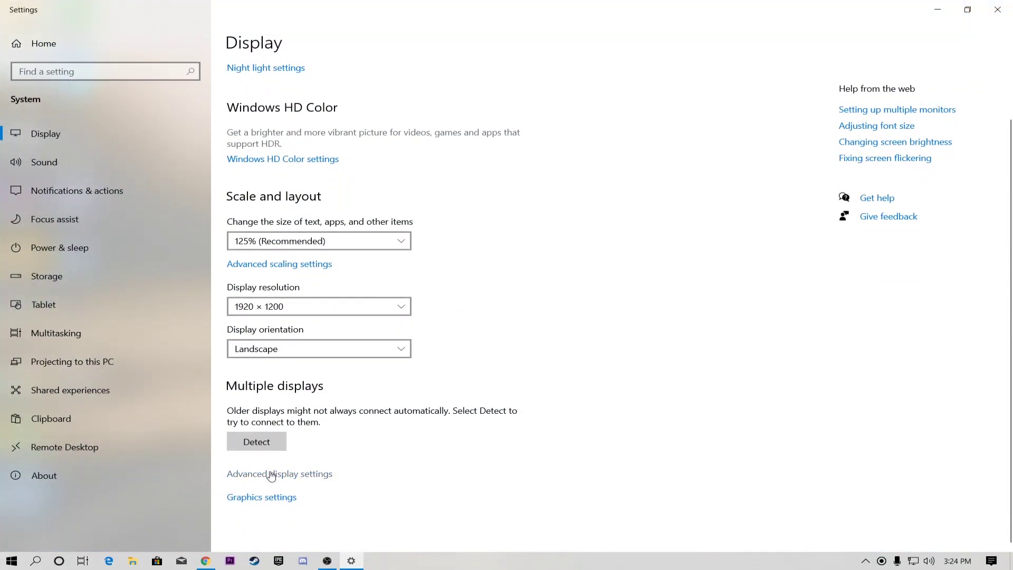
pyautogui.click(264, 502)
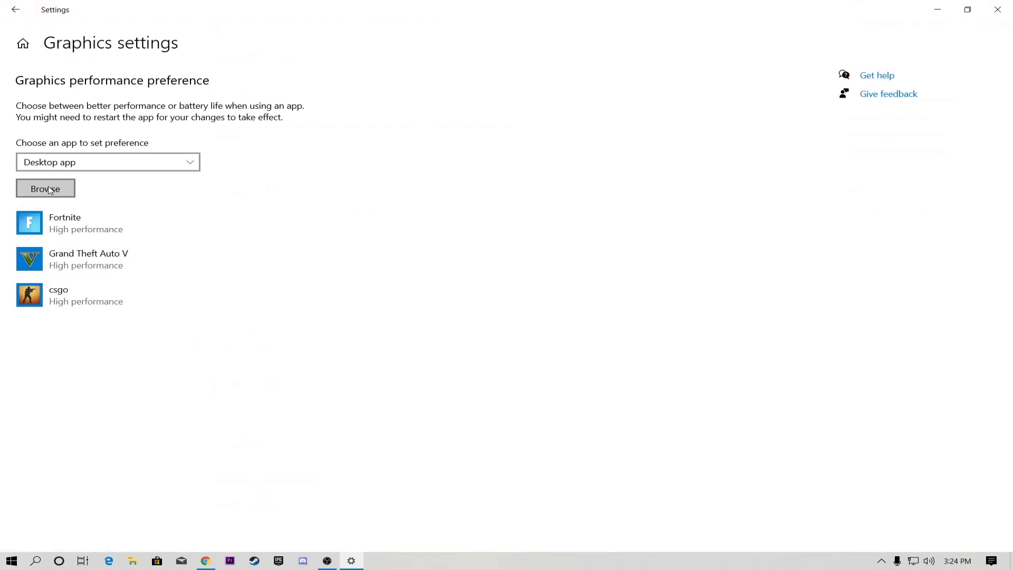
pyautogui.click(52, 189)
pyautogui.moveTo(85, 15); pyautogui.dragTo(469, 36)
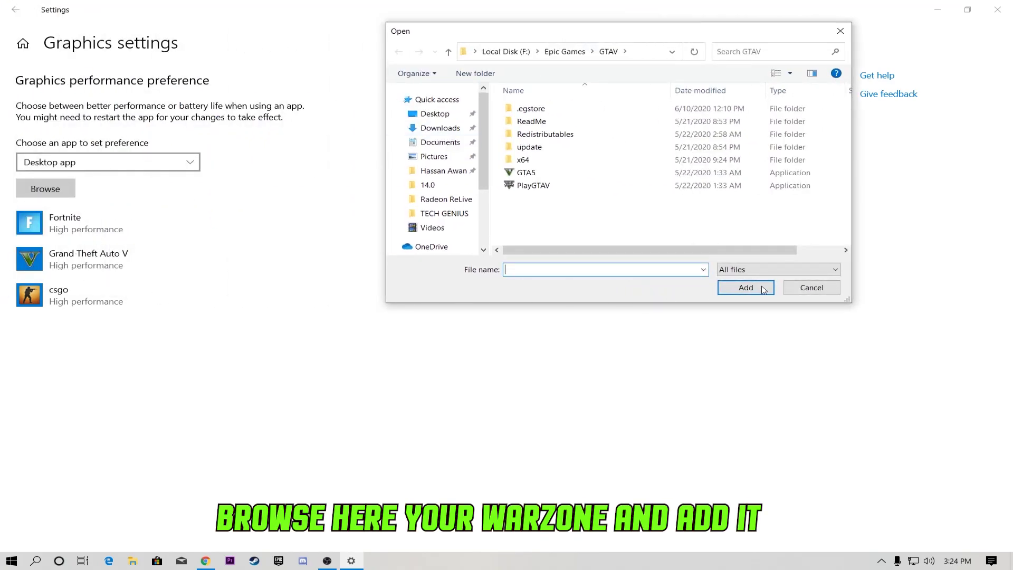
pyautogui.click(806, 289)
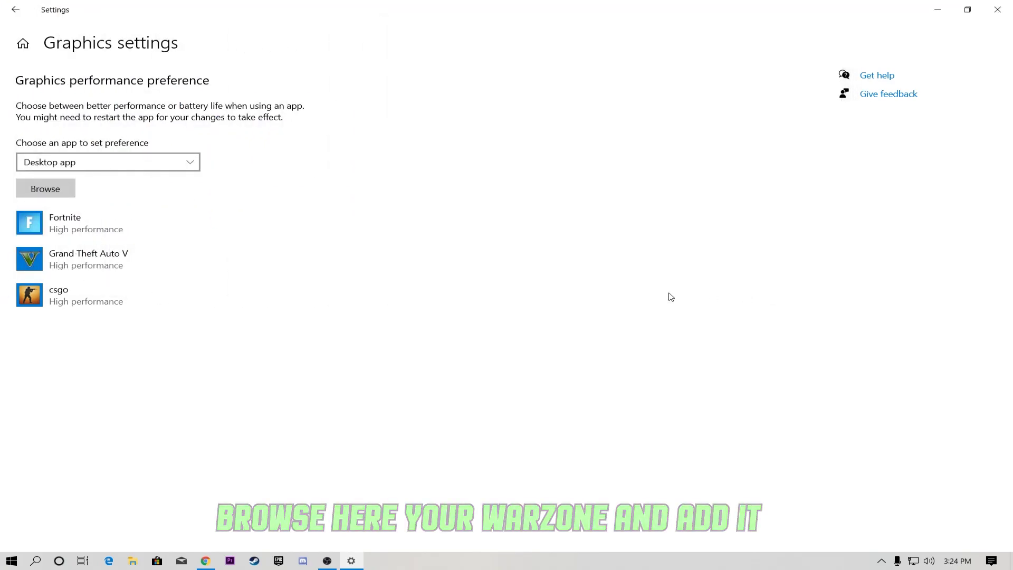
# Save the graphics preference of Grand Theft Auto V as High performance and close Settings
pyautogui.click(87, 266)
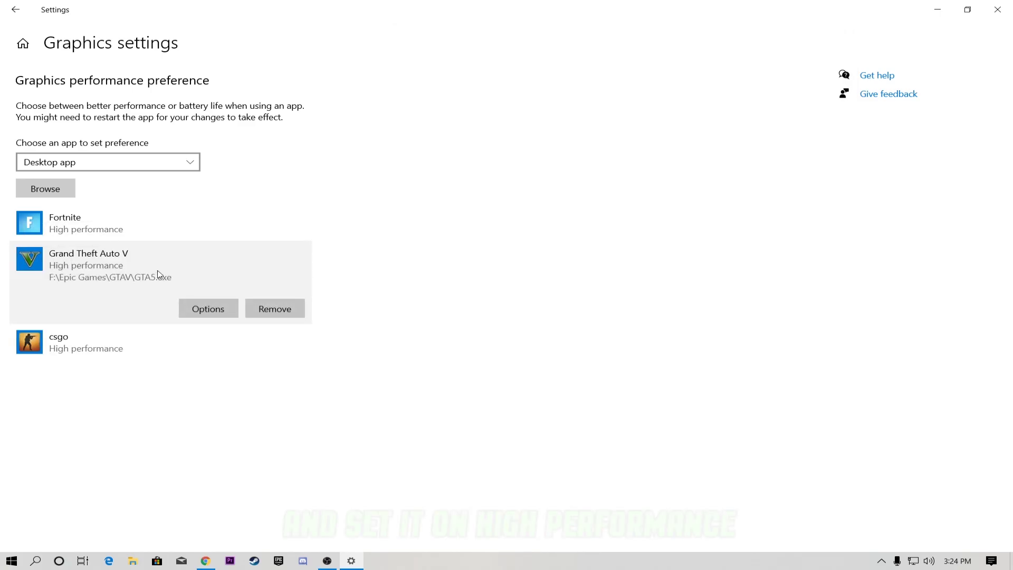
pyautogui.click(211, 308)
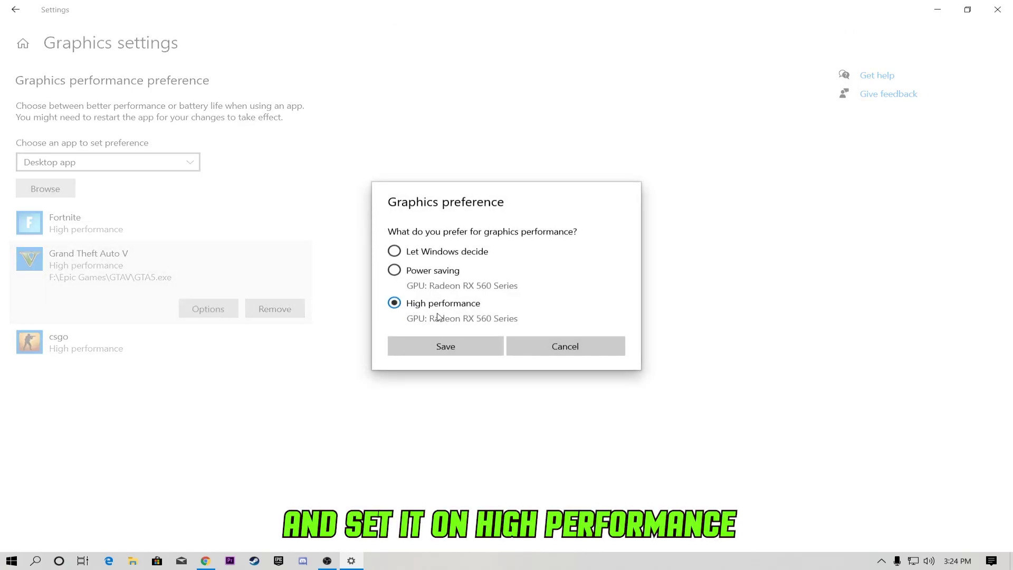
pyautogui.click(450, 346)
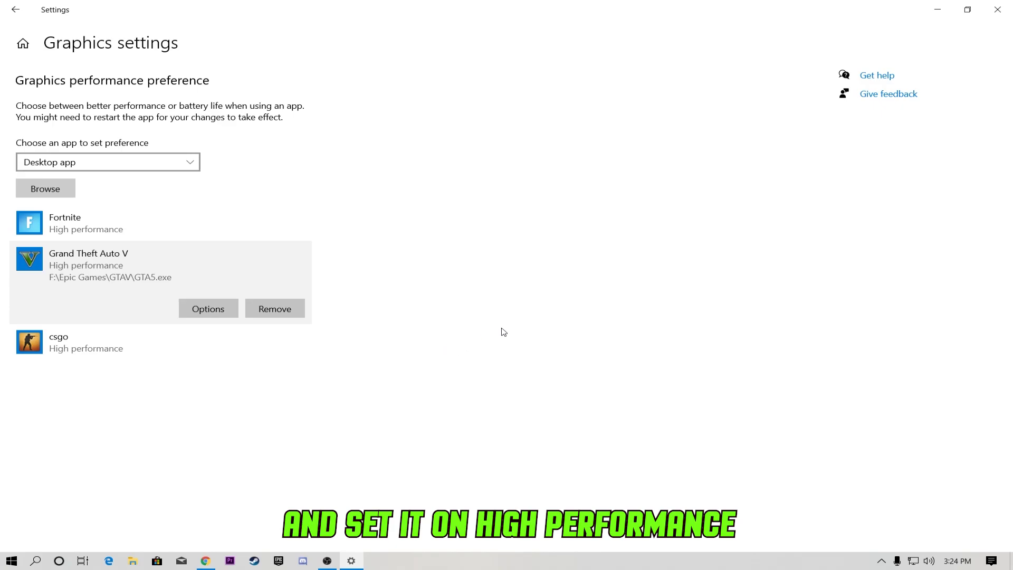
pyautogui.click(1011, 16)
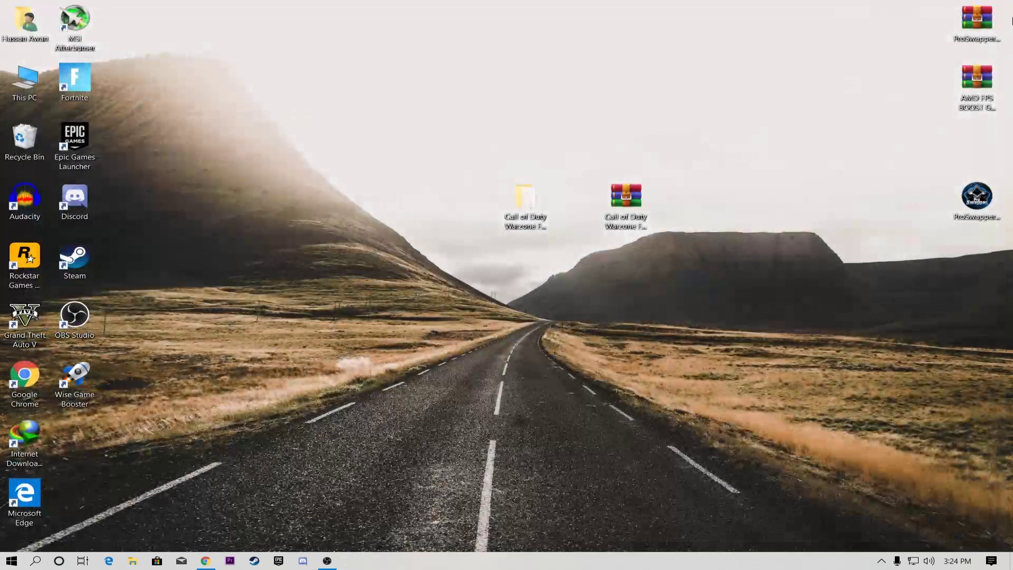
# Open Device Manager from the system properties of This PC
pyautogui.rightClick(16, 91)
pyautogui.click(61, 228)
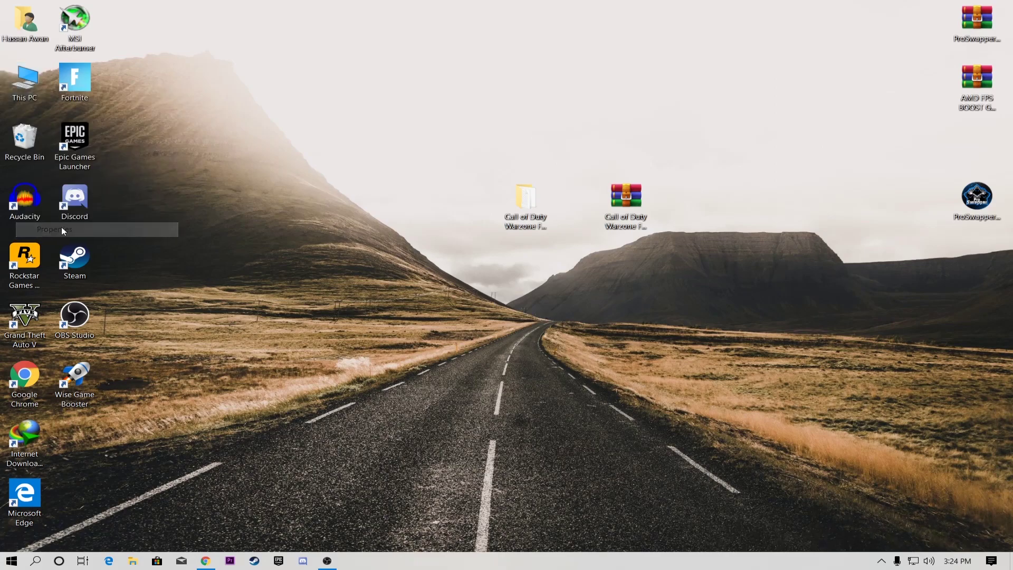
pyautogui.click(189, 180)
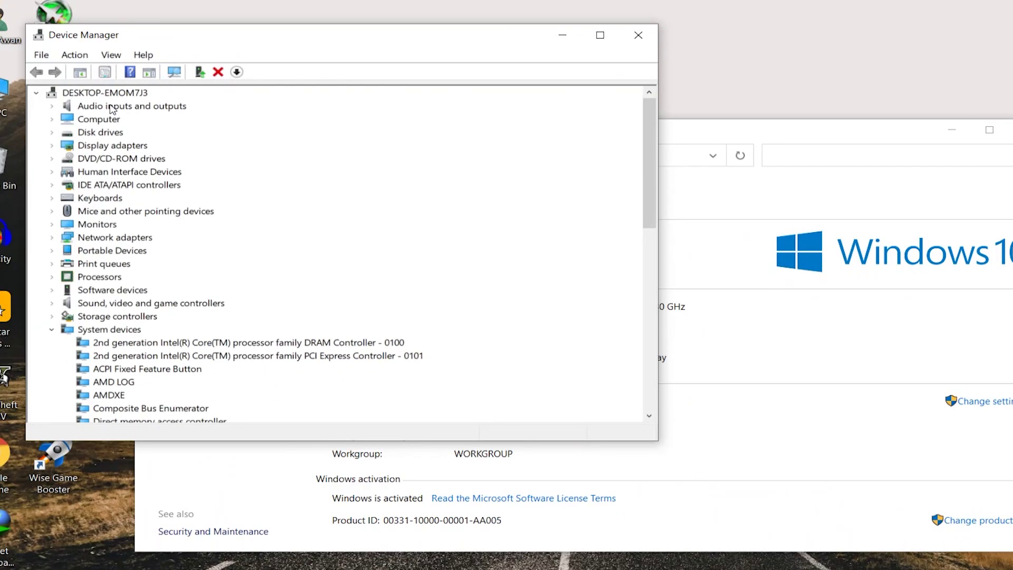
# Disable the High precision event timer under System devices, and close the Device Manager and System windows
pyautogui.scroll(-4, 110, 179)
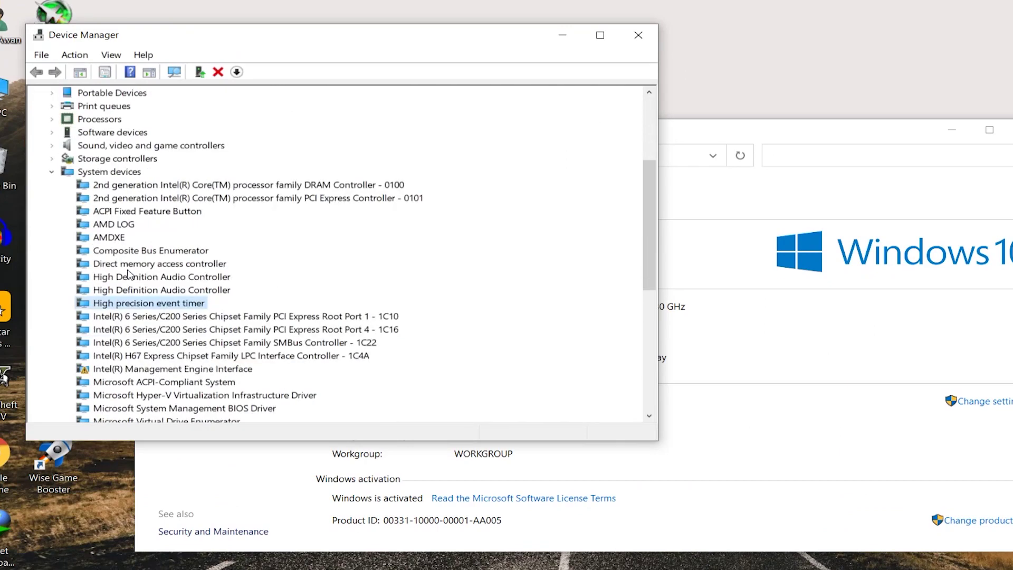
pyautogui.rightClick(149, 312)
pyautogui.click(193, 332)
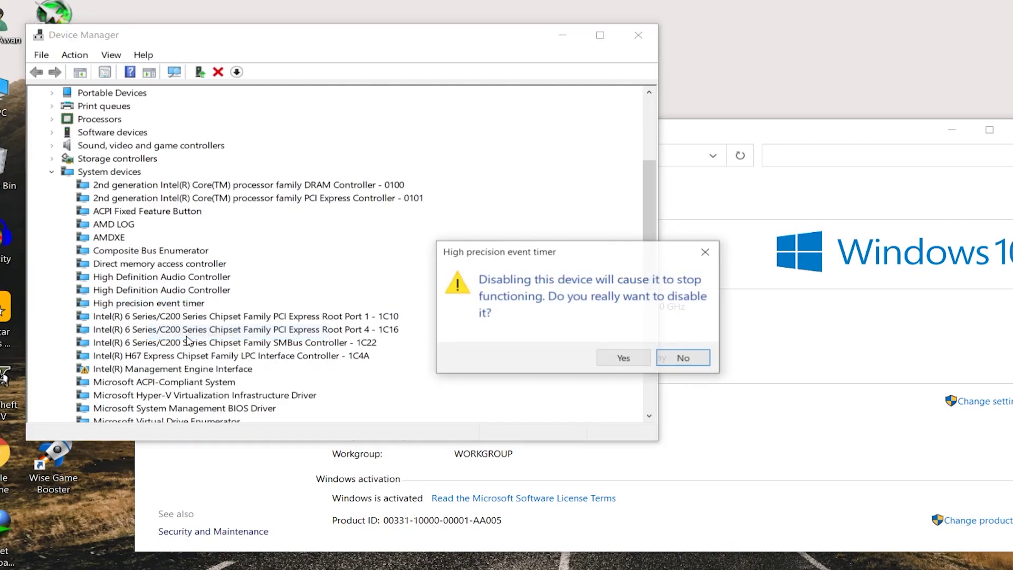
pyautogui.click(624, 359)
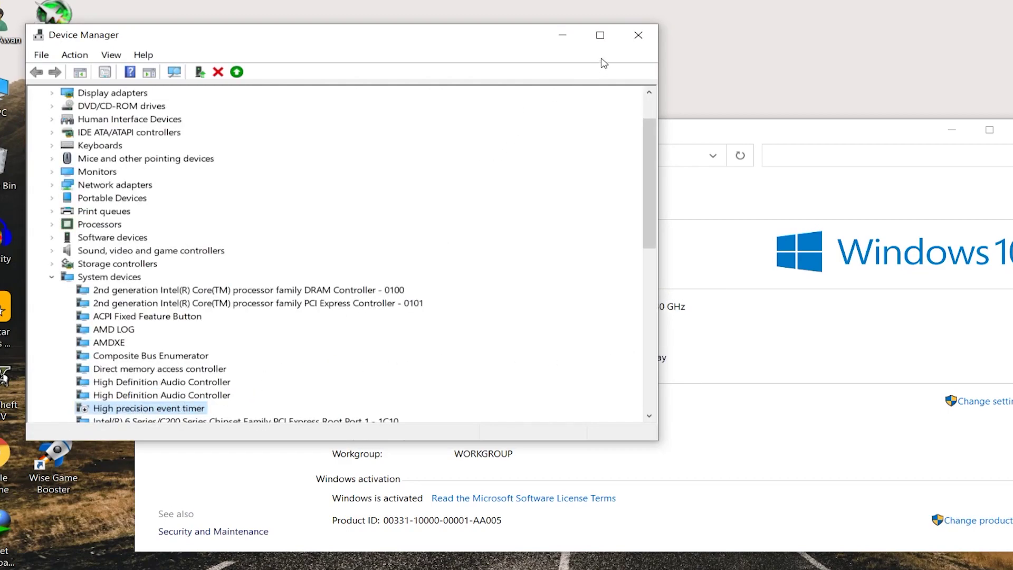
pyautogui.click(639, 35)
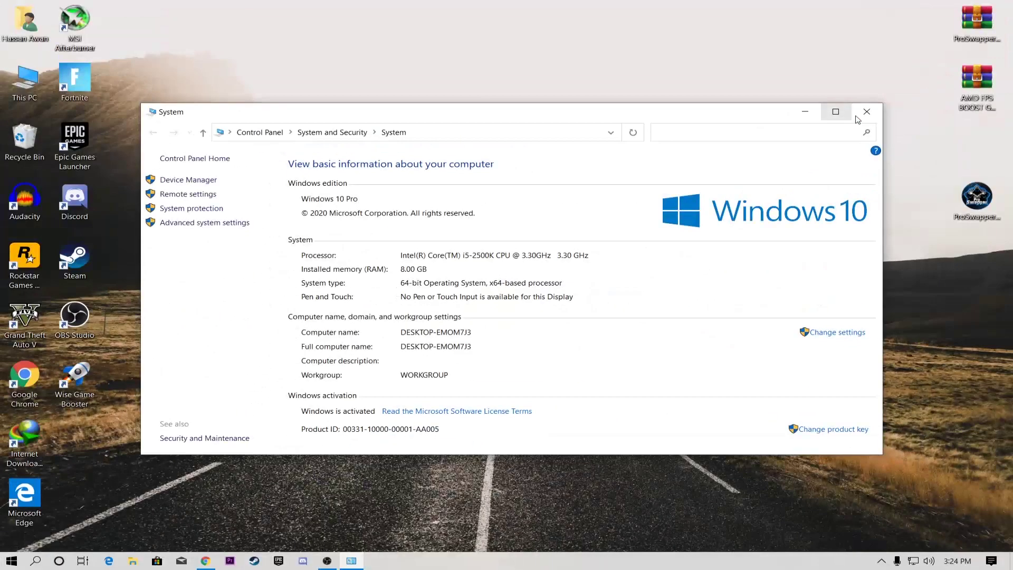
pyautogui.click(868, 114)
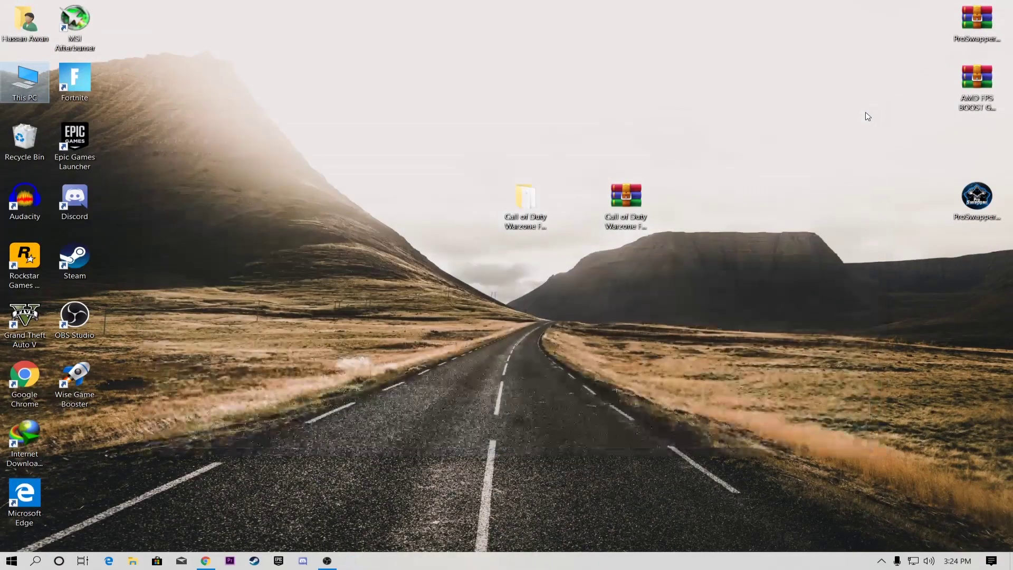
# Open Task Manager, check the status of the startup apps such as CCXProcess, and close it
pyautogui.rightClick(507, 563)
pyautogui.click(551, 504)
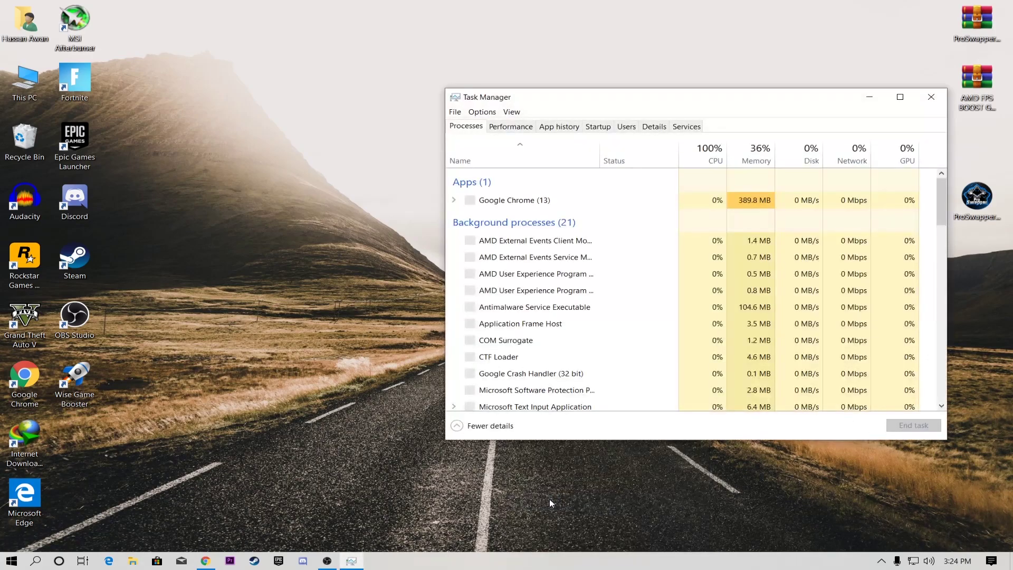
pyautogui.moveTo(650, 100); pyautogui.dragTo(514, 92)
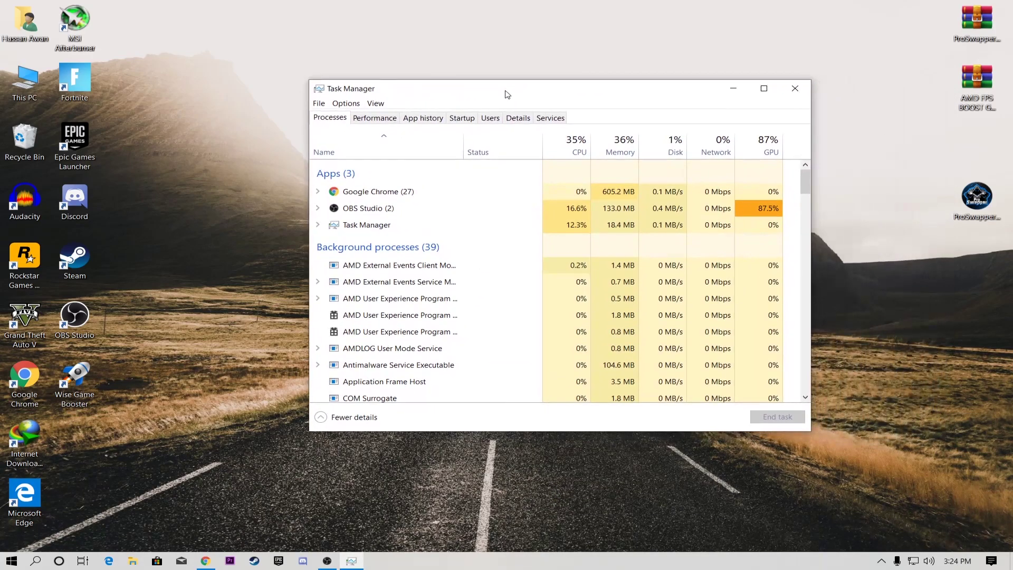
pyautogui.click(459, 119)
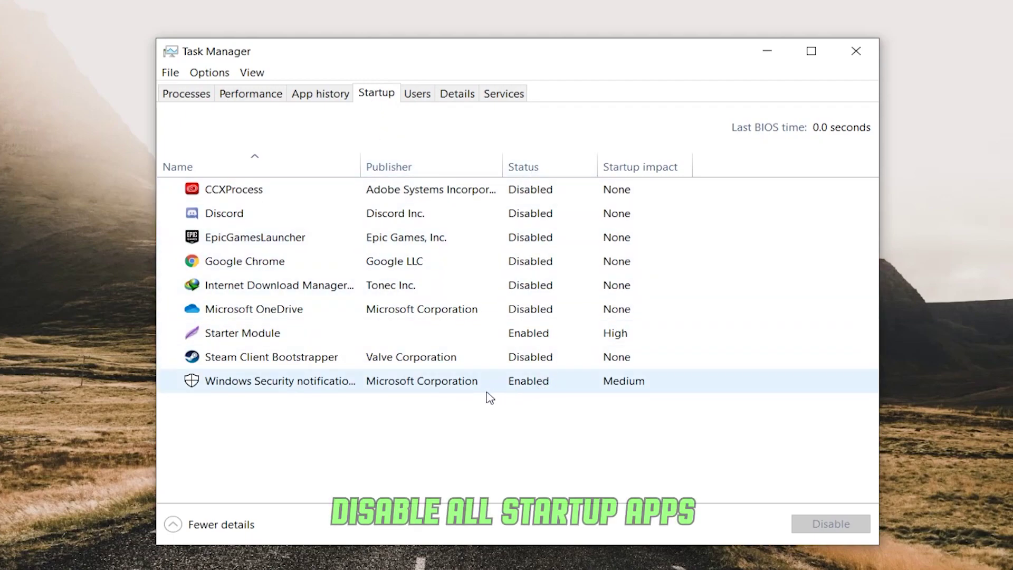
pyautogui.rightClick(537, 192)
pyautogui.click(484, 196)
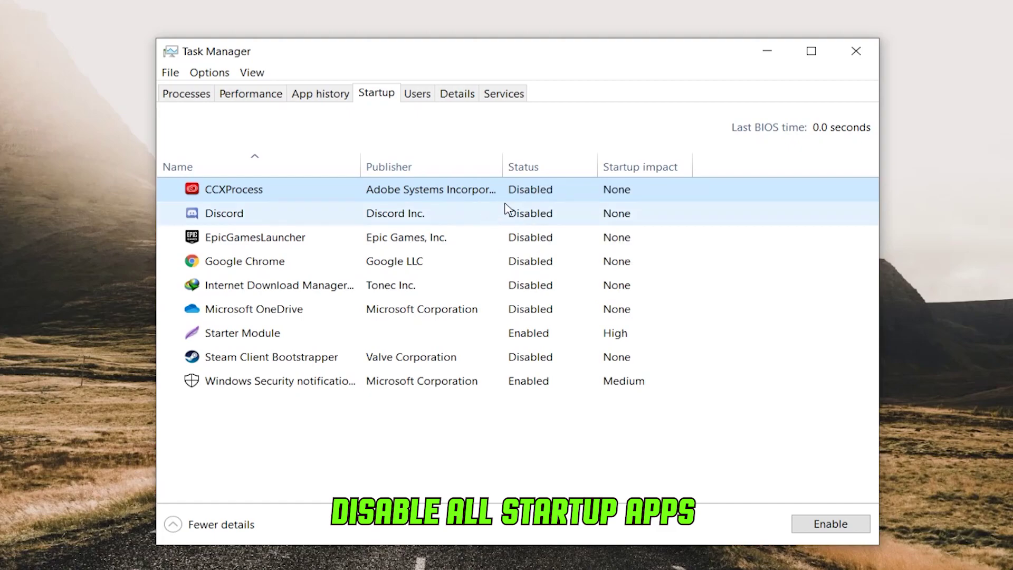
pyautogui.click(856, 51)
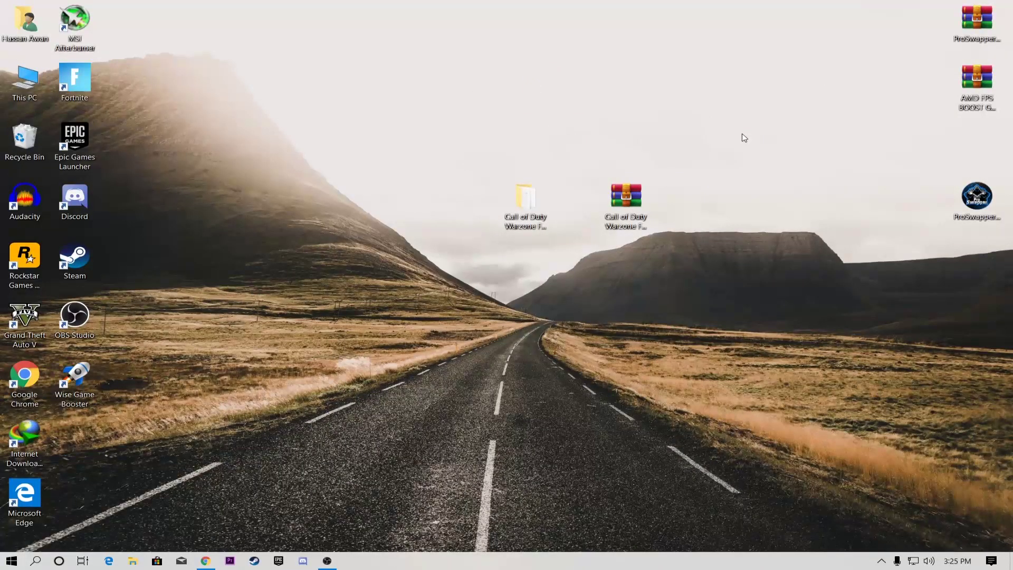